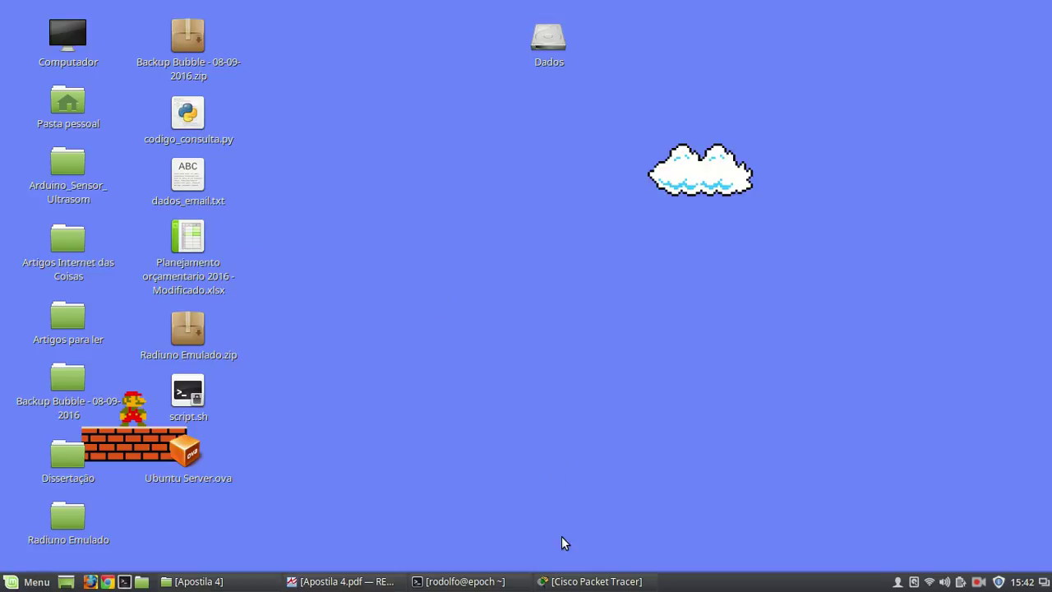
# Switch to Cisco Packet Tracer and maximize its window
pyautogui.click(570, 581)
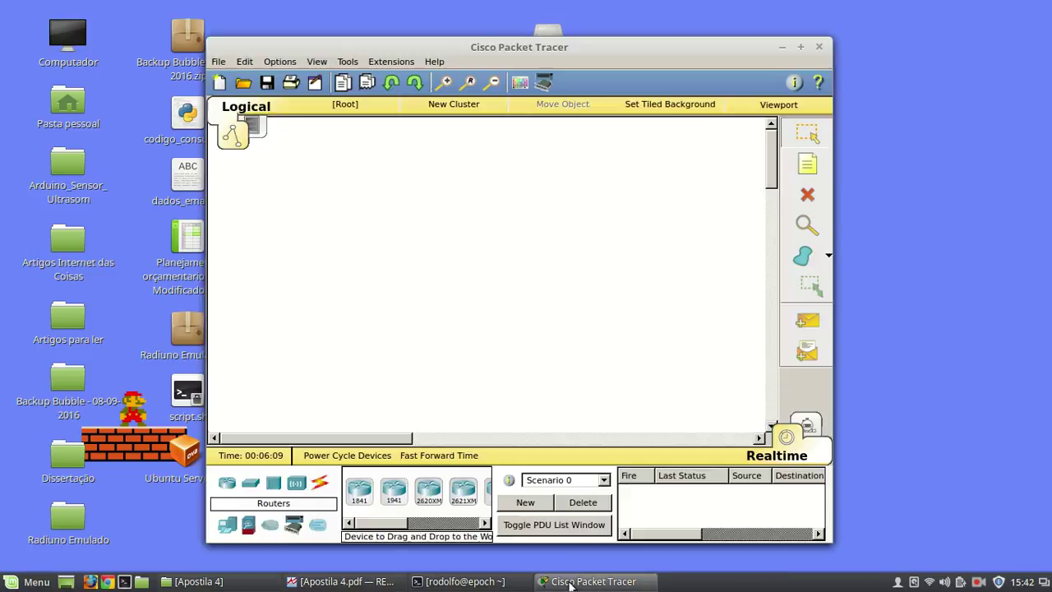
pyautogui.doubleClick(610, 55)
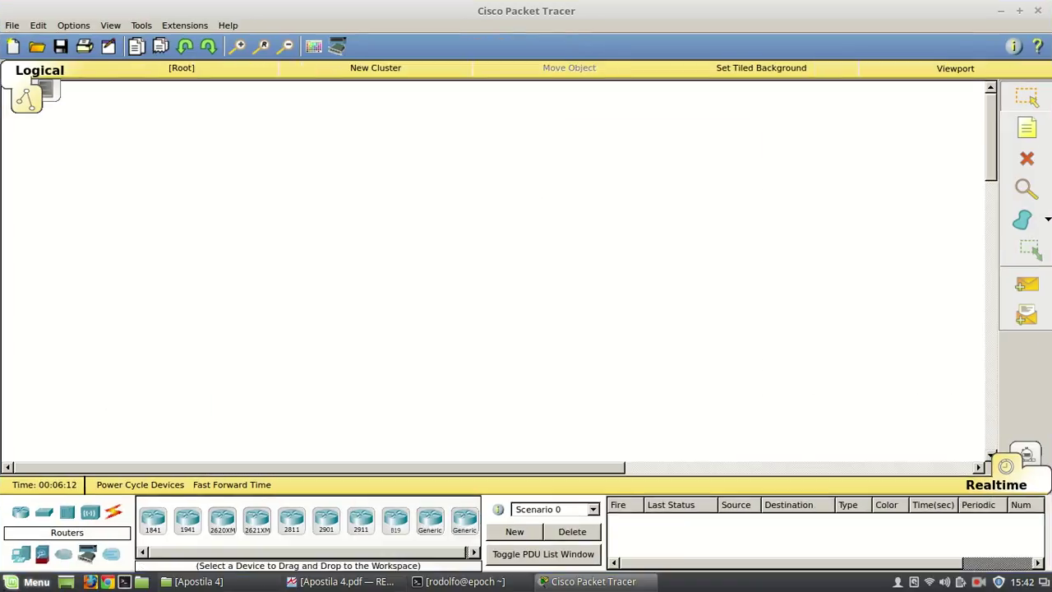
pyautogui.click(33, 581)
pyautogui.click(33, 581)
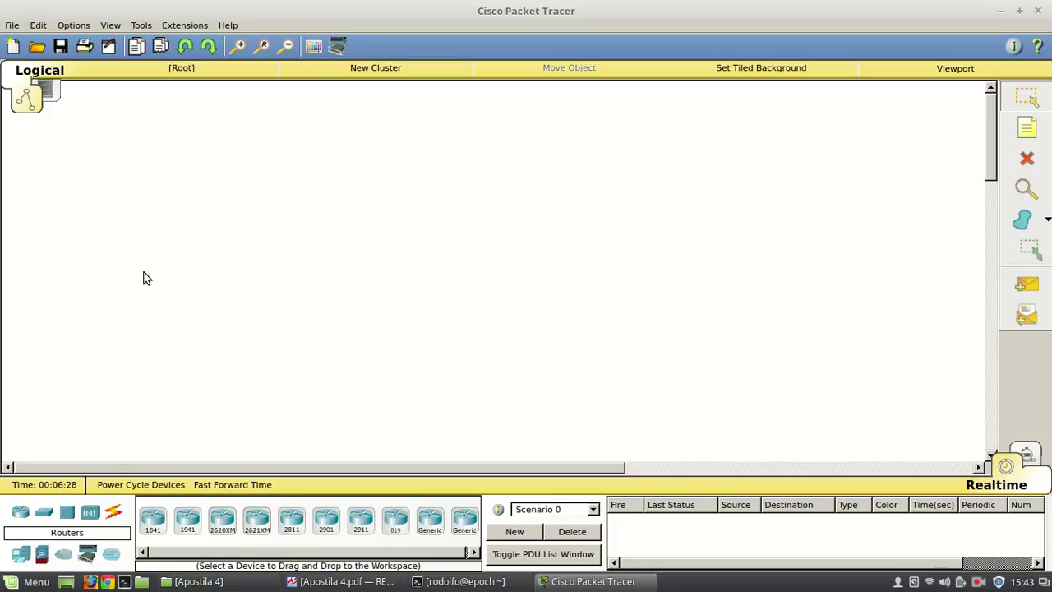
# Place four generic PCs on the logical workspace, arranged in two columns of two
pyautogui.click(23, 557)
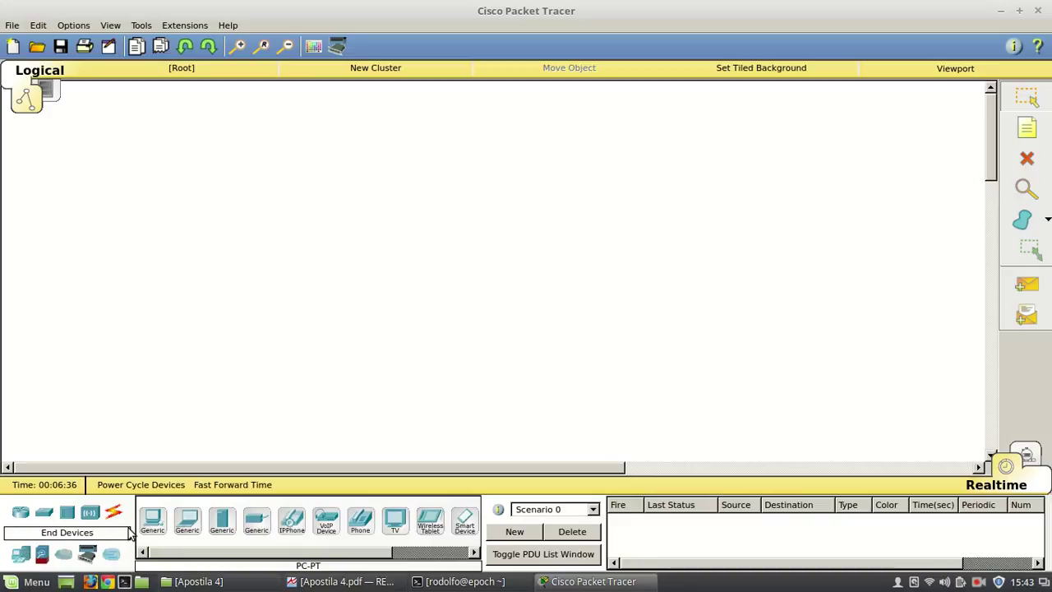
pyautogui.click(152, 524)
pyautogui.click(208, 153)
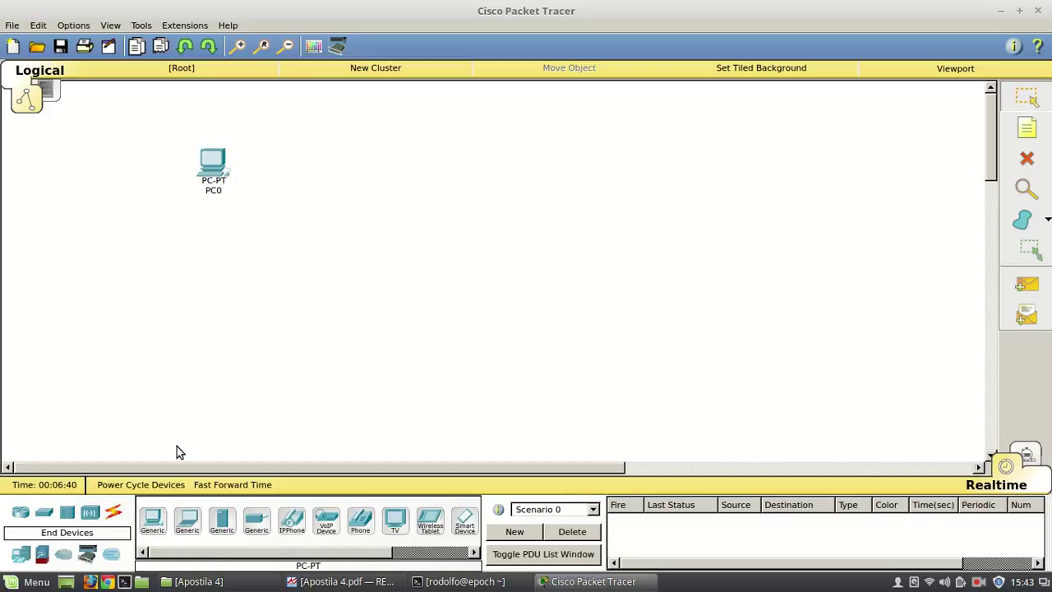
pyautogui.click(219, 254)
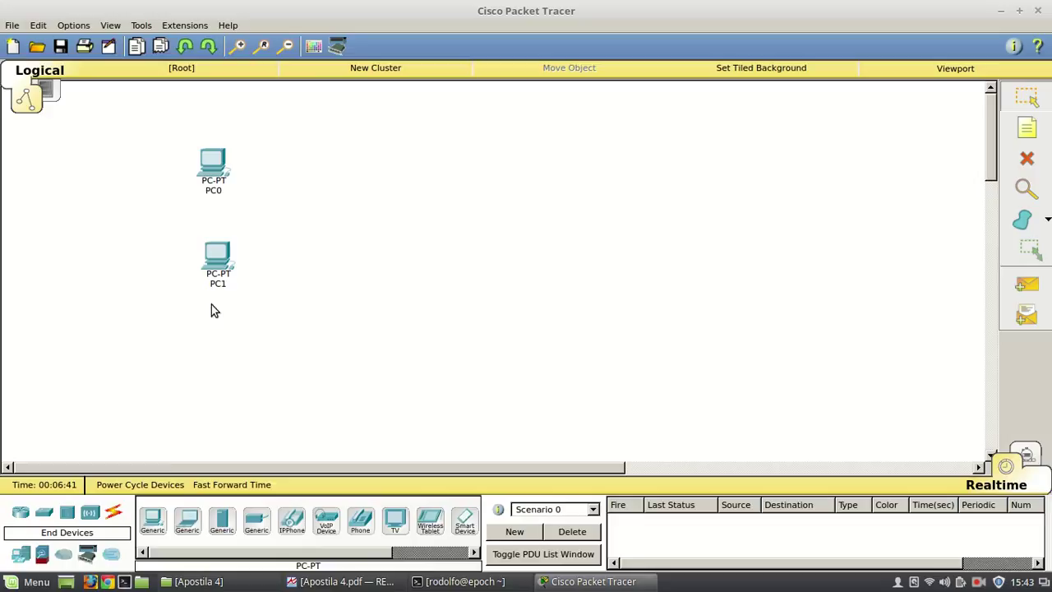
pyautogui.click(154, 530)
pyautogui.click(375, 160)
pyautogui.click(155, 530)
pyautogui.click(380, 256)
# Spread the four PCs farther apart to leave free space in the middle
pyautogui.moveTo(381, 260); pyautogui.dragTo(418, 280)
pyautogui.moveTo(390, 155); pyautogui.dragTo(425, 151)
pyautogui.moveTo(218, 259); pyautogui.dragTo(204, 292)
pyautogui.moveTo(212, 174)
pyautogui.mouseDown()
pyautogui.moveTo(197, 152)
pyautogui.moveTo(202, 170)
pyautogui.mouseUp()
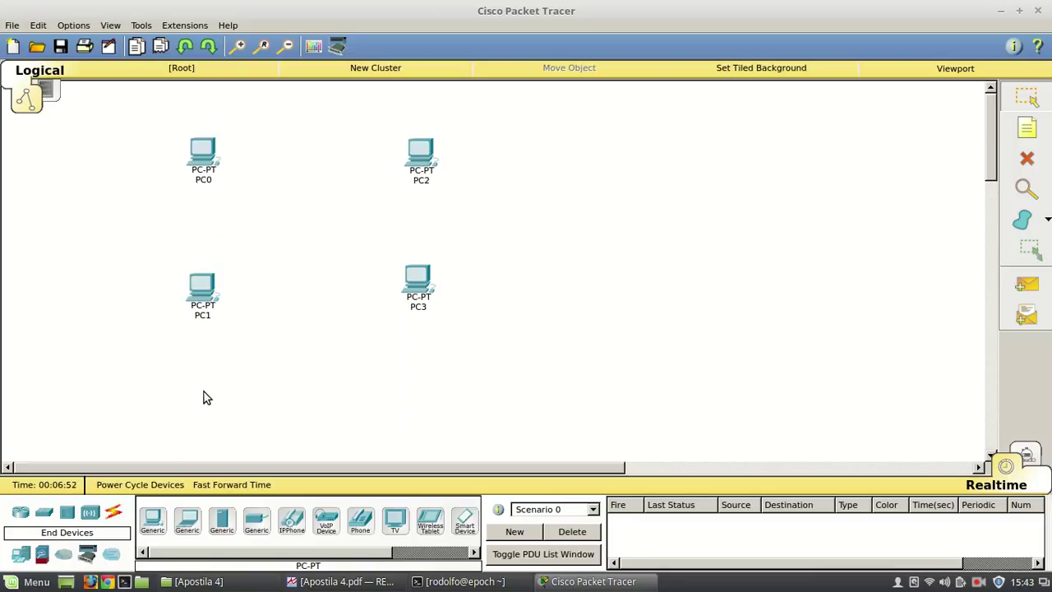
# Add a generic Hub-PT in the centre between the four PCs
pyautogui.click(68, 515)
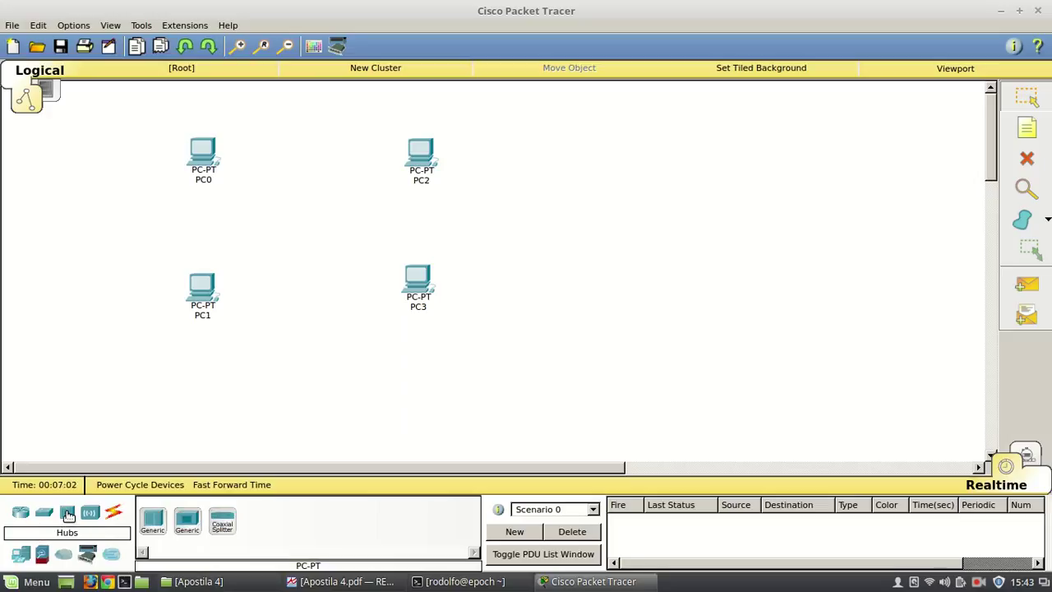
pyautogui.click(152, 525)
pyautogui.click(308, 223)
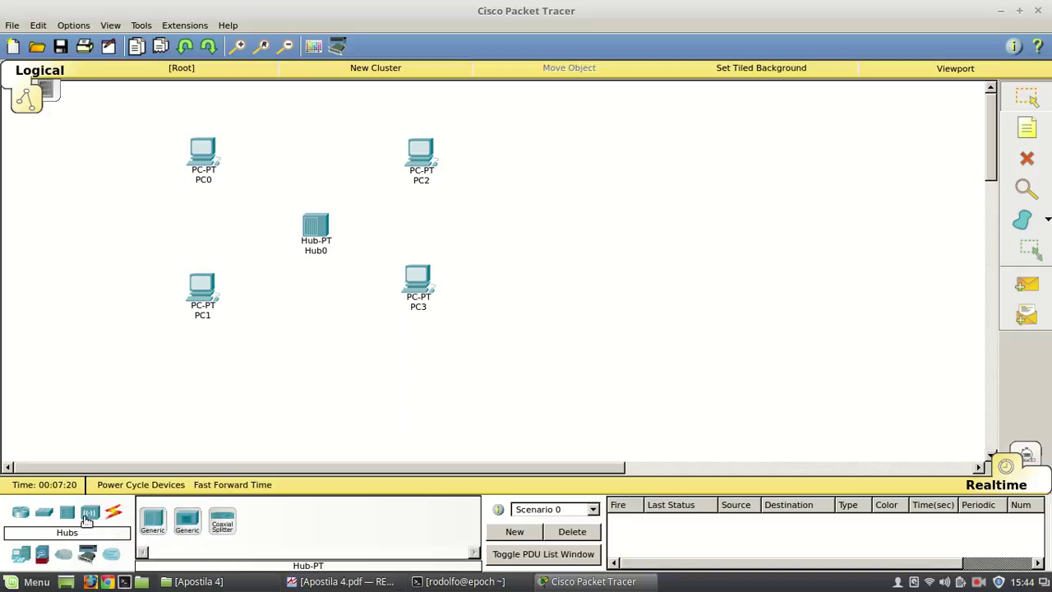
# Connect FastEthernet0 on PC0 to Port 0 on the hub with a copper straight-through cable
pyautogui.click(112, 512)
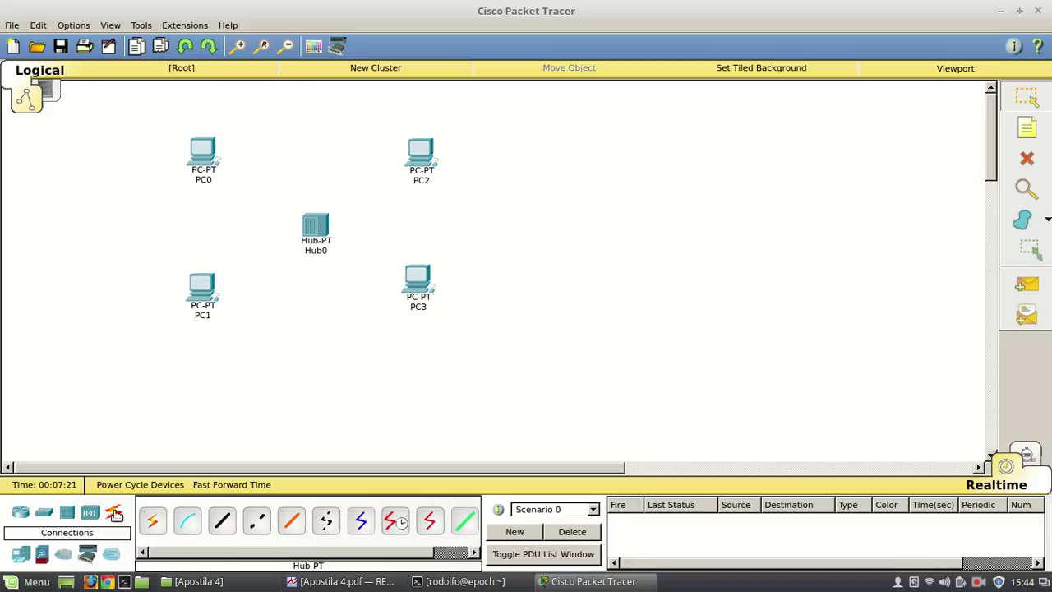
pyautogui.click(220, 527)
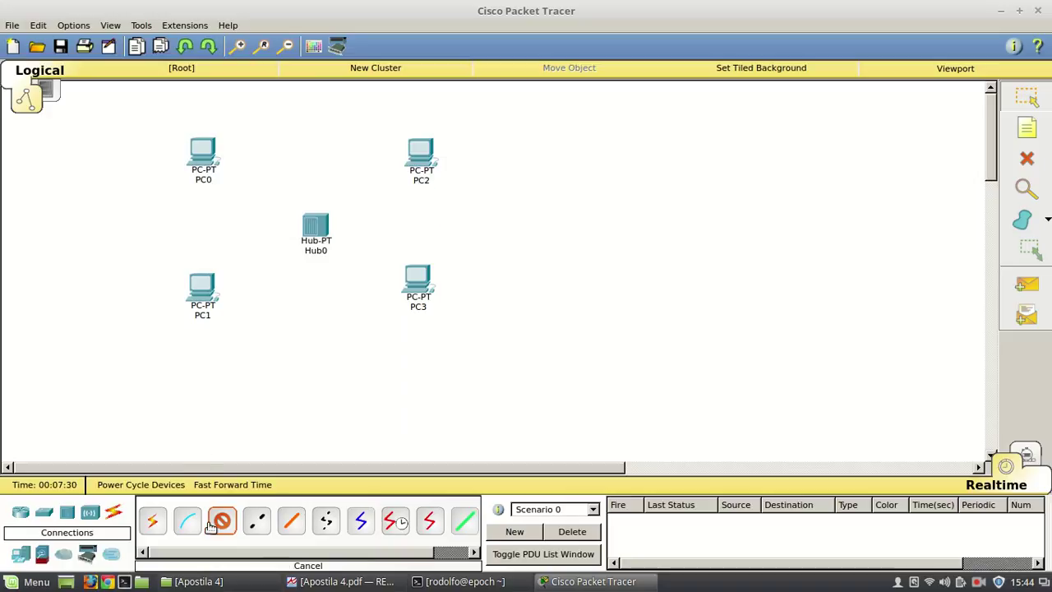
pyautogui.click(203, 150)
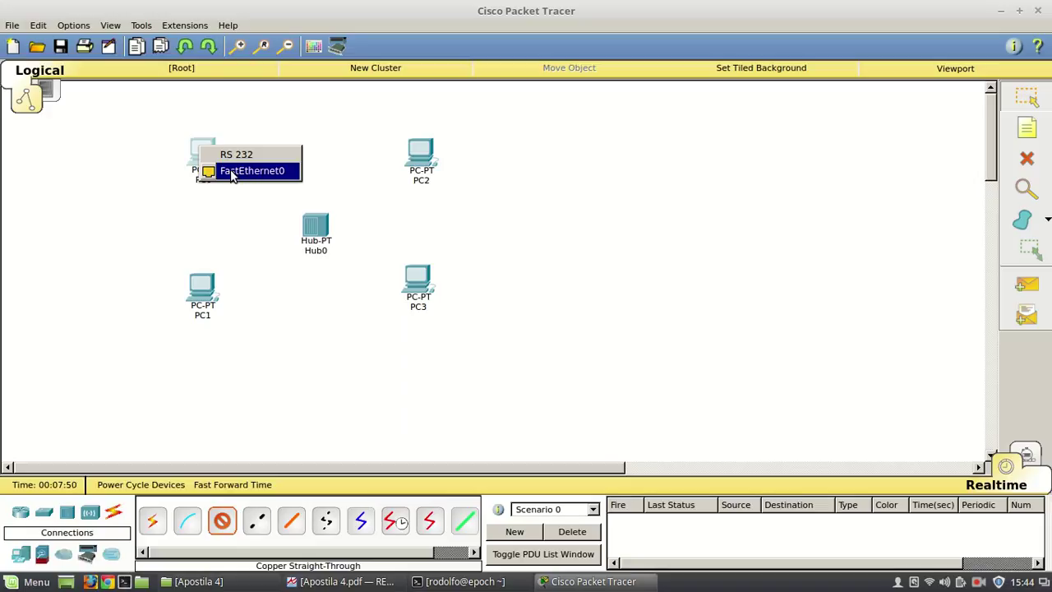
pyautogui.click(246, 171)
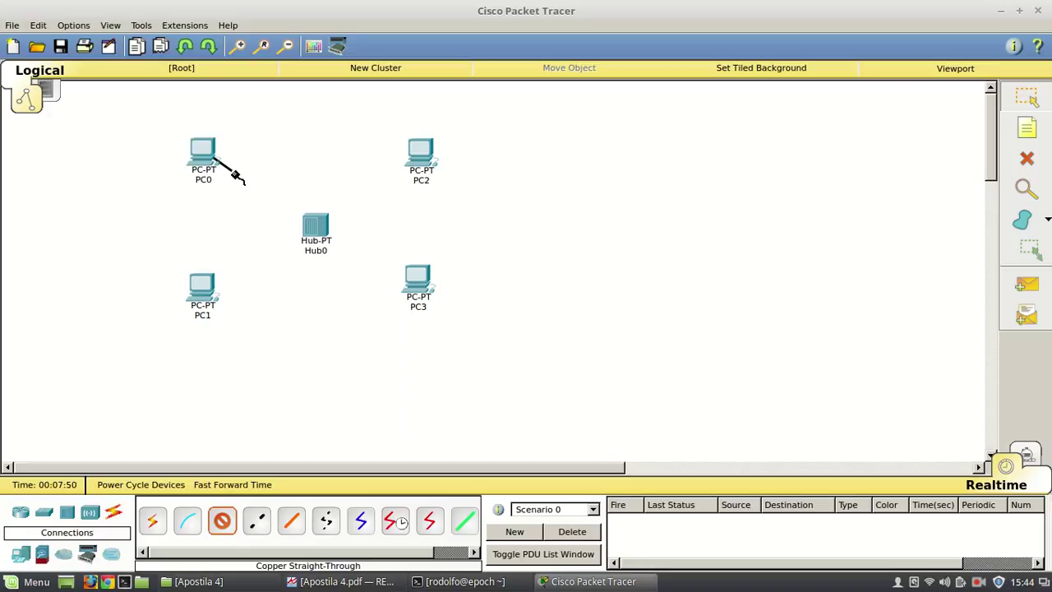
pyautogui.click(314, 224)
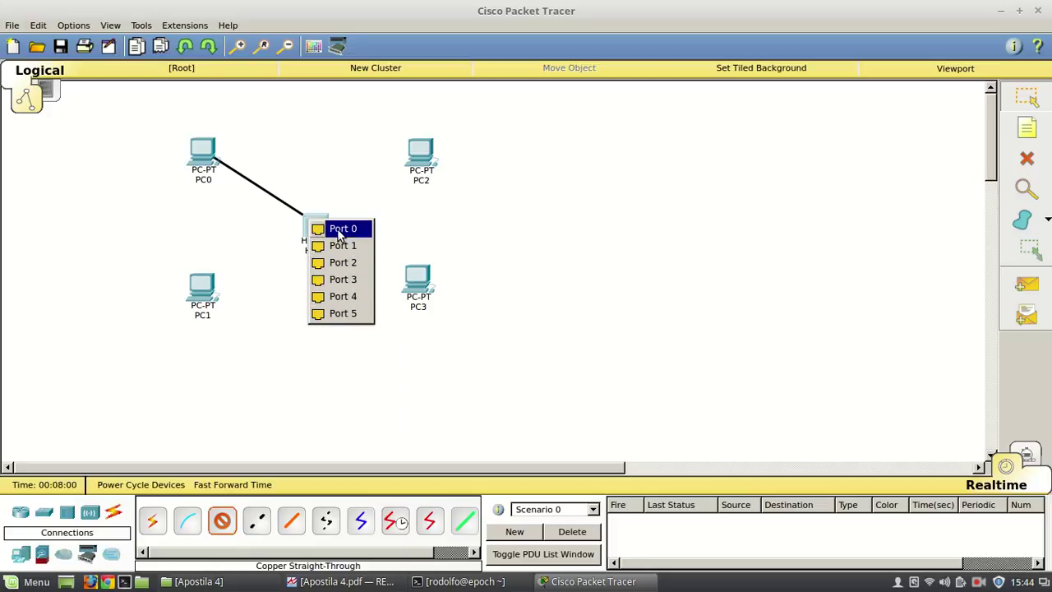
pyautogui.click(341, 230)
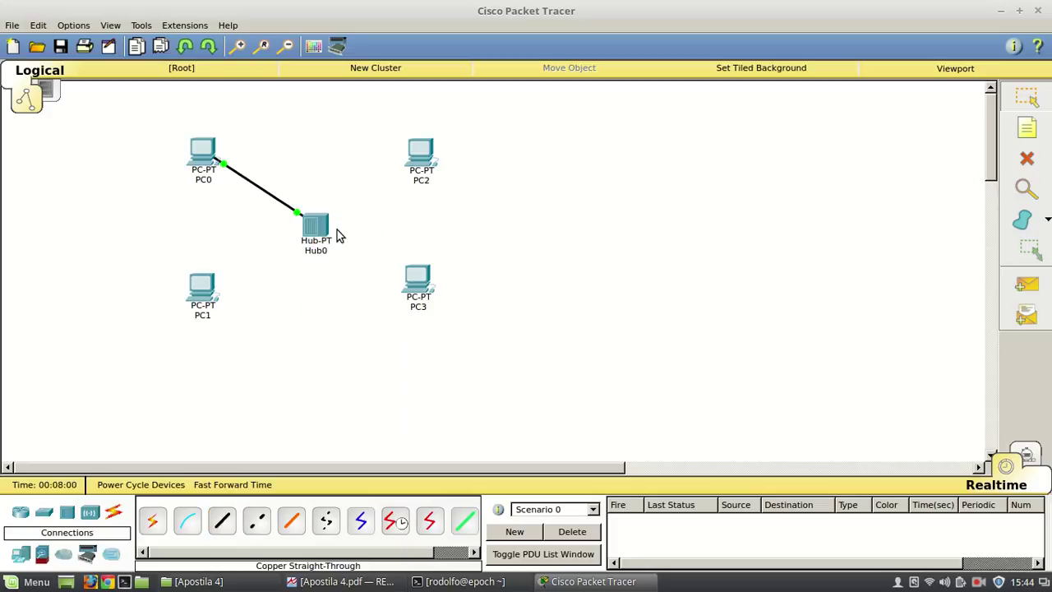
# Connect FastEthernet0 on PC1 to Port 1 on the hub with a copper straight-through cable
pyautogui.click(221, 527)
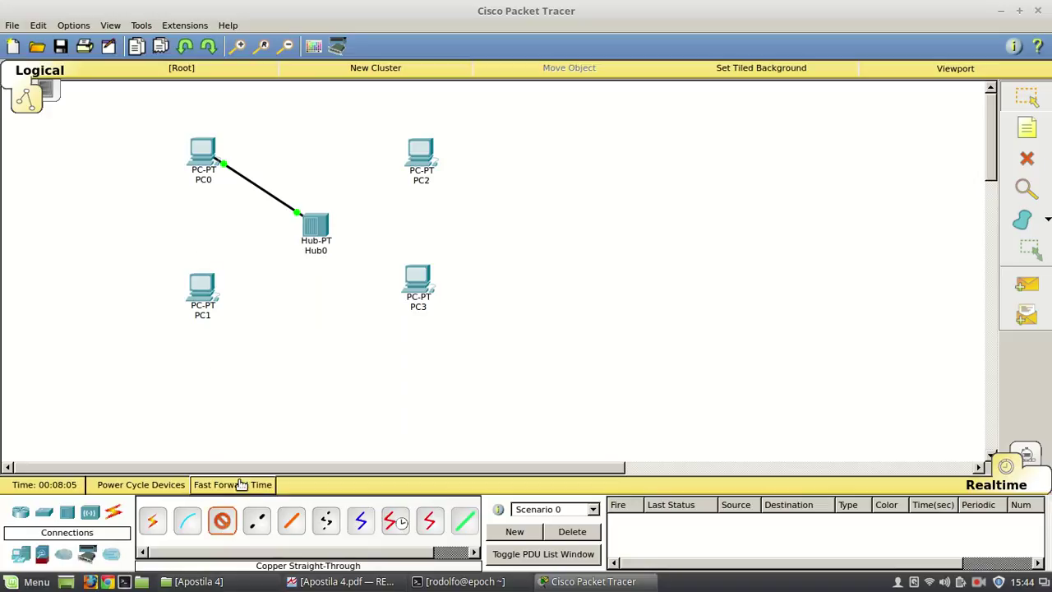
pyautogui.click(206, 283)
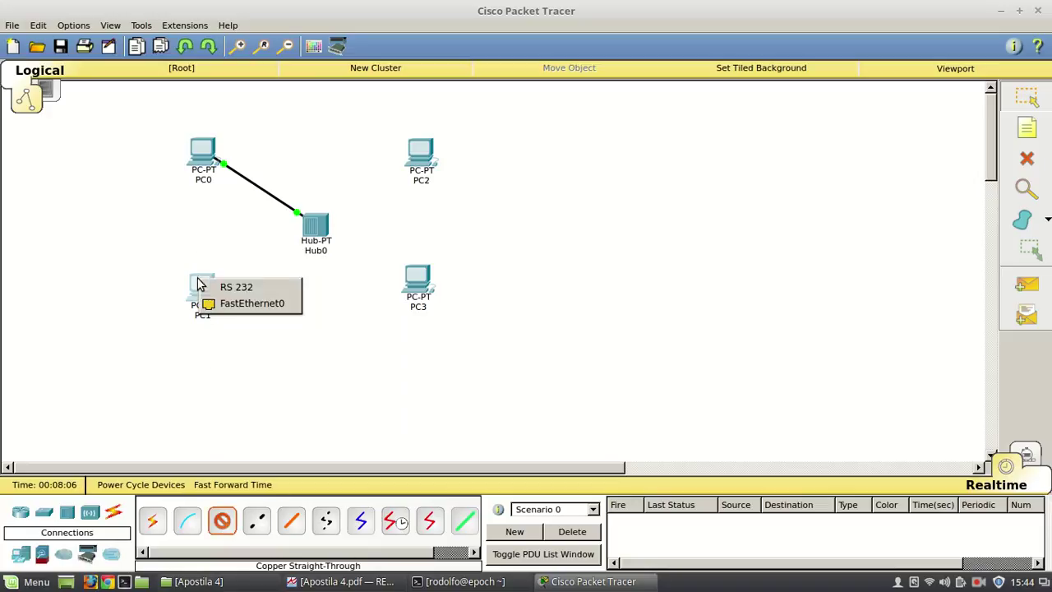
pyautogui.click(258, 305)
pyautogui.click(312, 230)
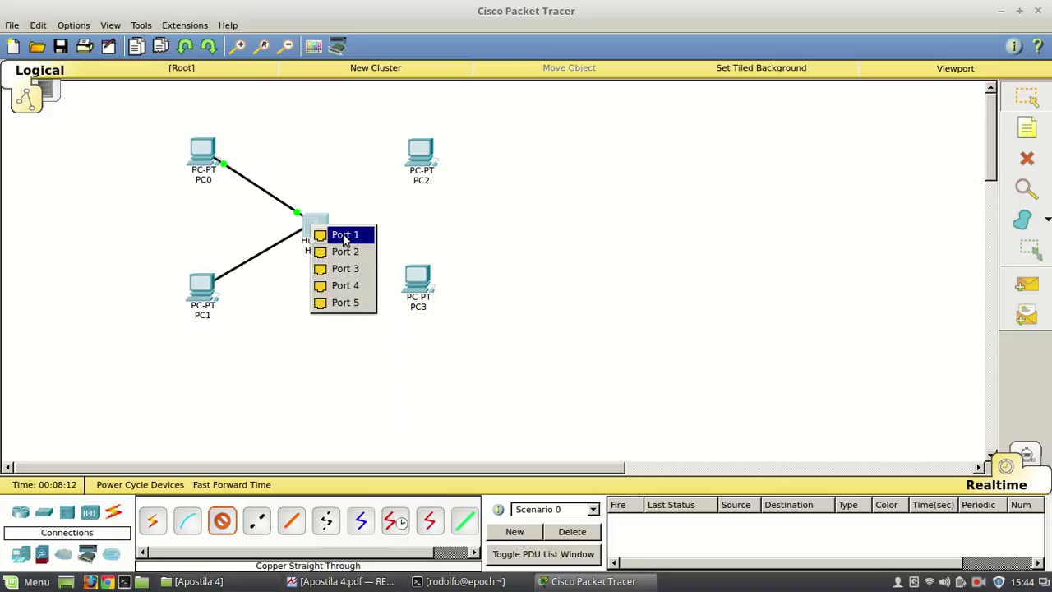
pyautogui.click(339, 235)
# Connect FastEthernet0 on PC3 to Port 2 on the hub with a copper straight-through cable
pyautogui.click(415, 276)
pyautogui.click(452, 298)
pyautogui.click(315, 228)
pyautogui.click(352, 238)
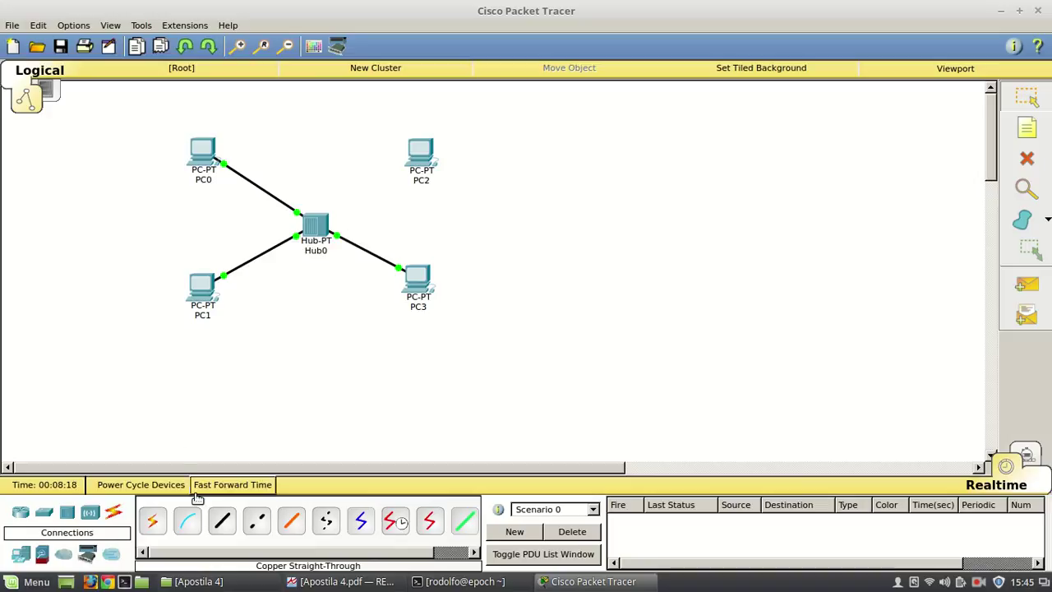
# Connect FastEthernet0 on PC2 to Port 3 on the hub with a copper straight-through cable
pyautogui.click(221, 521)
pyautogui.click(422, 151)
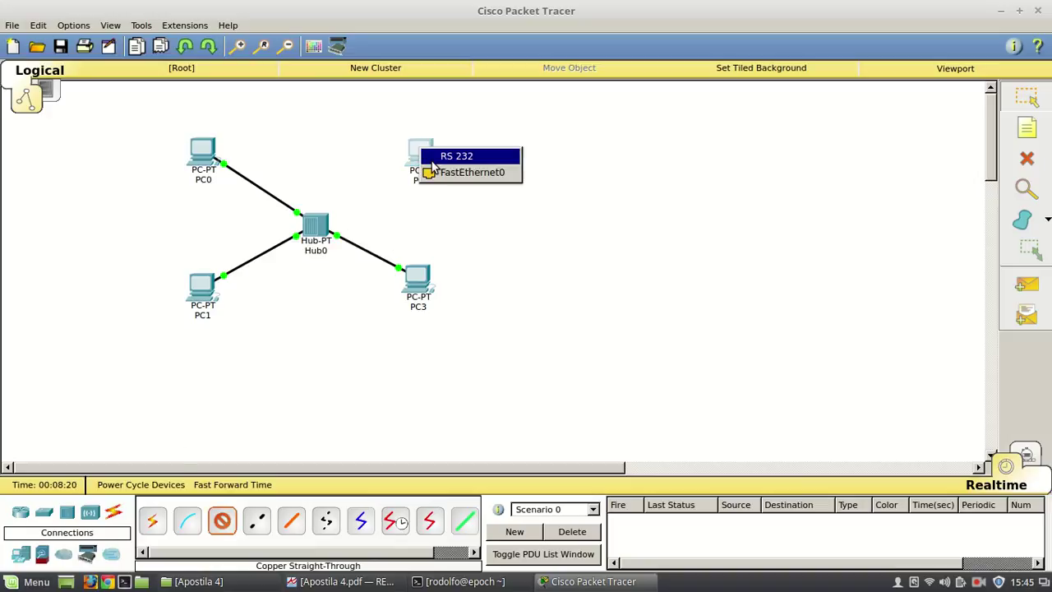
pyautogui.click(448, 171)
pyautogui.click(314, 220)
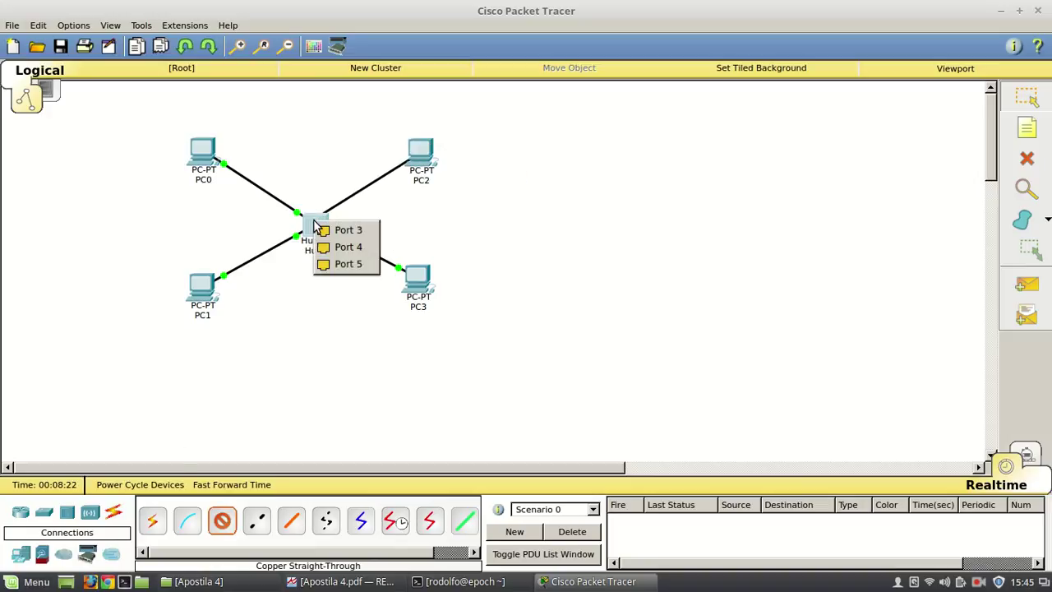
pyautogui.click(345, 227)
# Move the four connected PCs slightly outward so they sit evenly around the hub
pyautogui.moveTo(409, 151); pyautogui.dragTo(422, 138)
pyautogui.moveTo(419, 282); pyautogui.dragTo(439, 292)
pyautogui.moveTo(206, 279); pyautogui.dragTo(199, 288)
pyautogui.moveTo(207, 157); pyautogui.dragTo(197, 145)
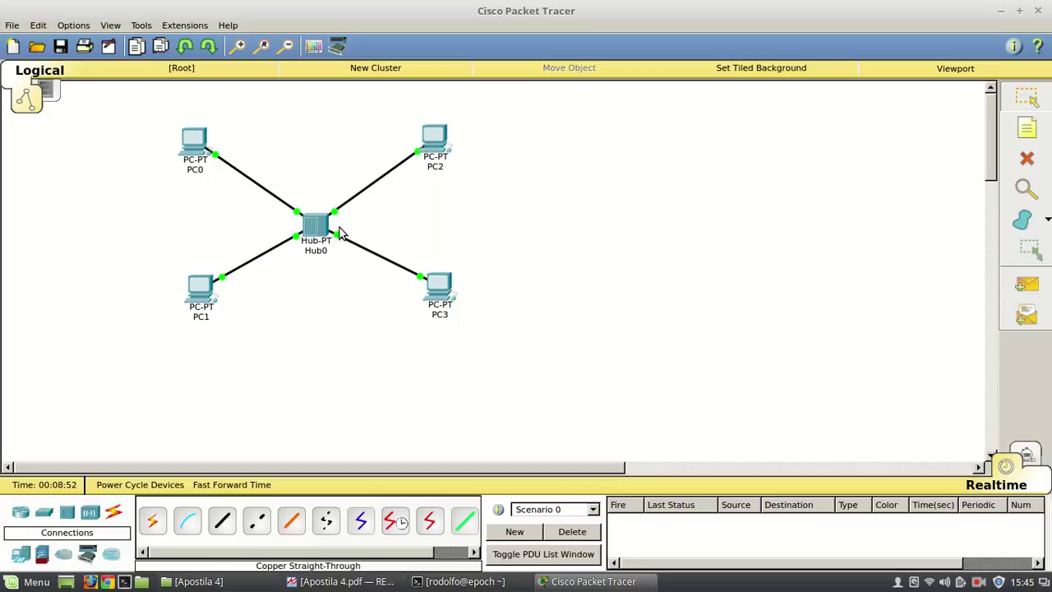
pyautogui.moveTo(432, 136); pyautogui.dragTo(441, 141)
pyautogui.moveTo(436, 287); pyautogui.dragTo(444, 297)
pyautogui.moveTo(433, 294); pyautogui.dragTo(437, 286)
pyautogui.moveTo(488, 128); pyautogui.dragTo(151, 304)
pyautogui.click(115, 361)
pyautogui.moveTo(143, 99)
pyautogui.mouseDown()
pyautogui.moveTo(556, 345)
pyautogui.moveTo(538, 370)
pyautogui.moveTo(134, 103)
pyautogui.mouseUp()
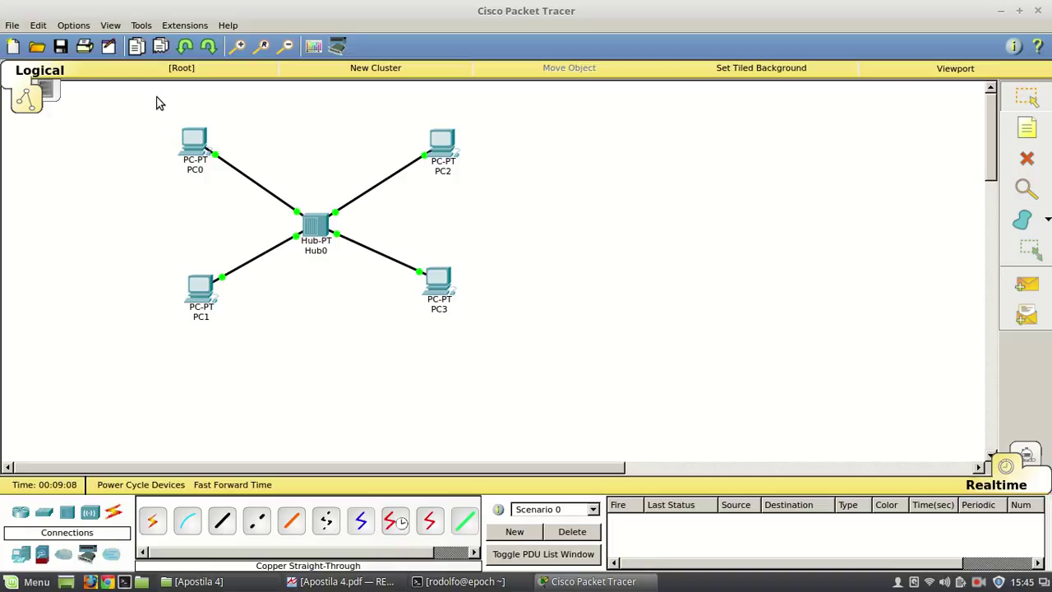
pyautogui.moveTo(153, 99); pyautogui.dragTo(575, 337)
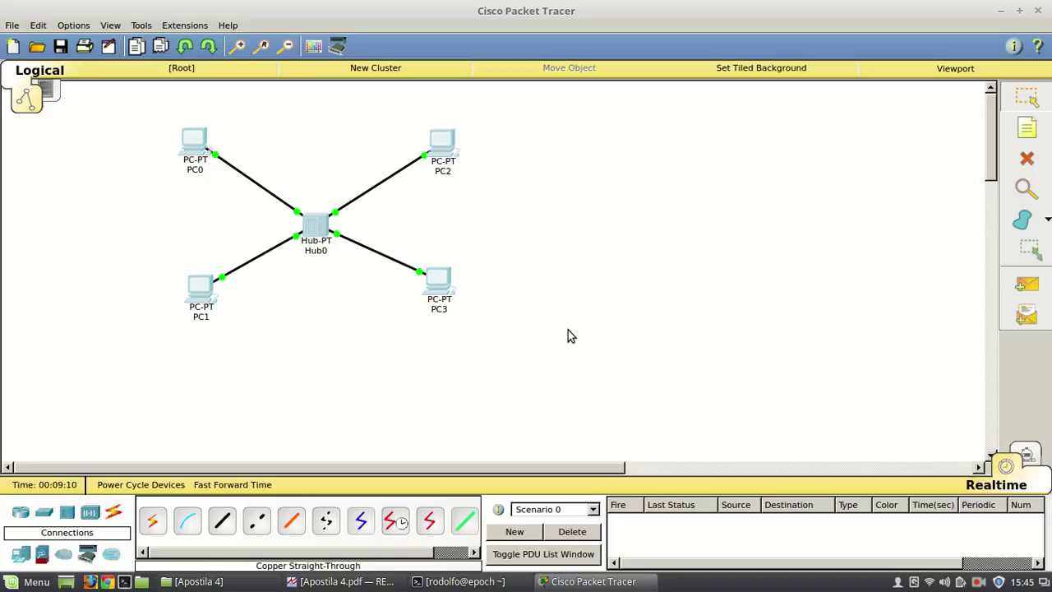
pyautogui.click(542, 326)
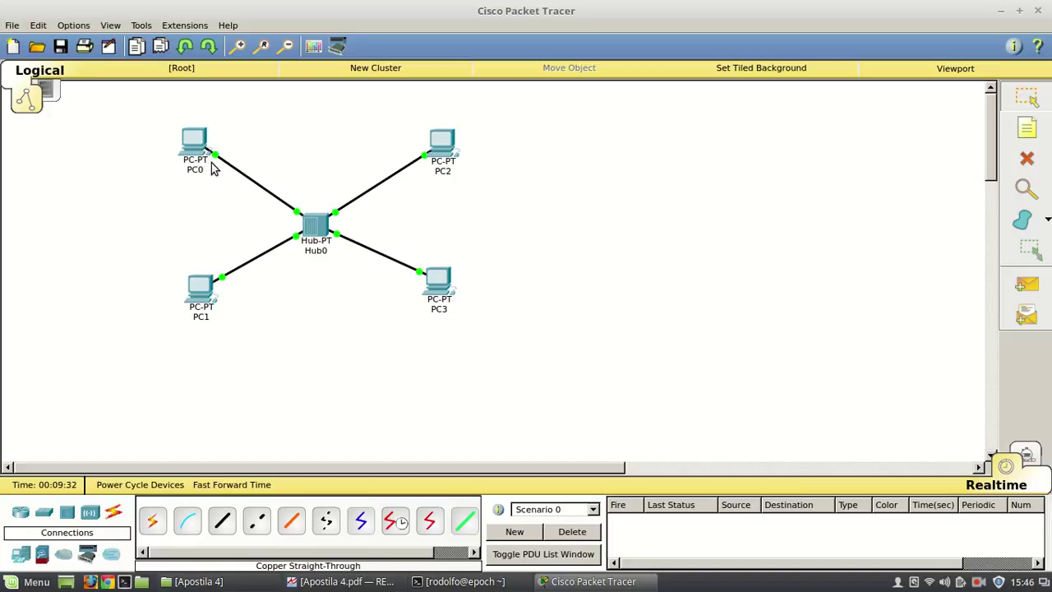
pyautogui.moveTo(153, 112); pyautogui.dragTo(514, 353)
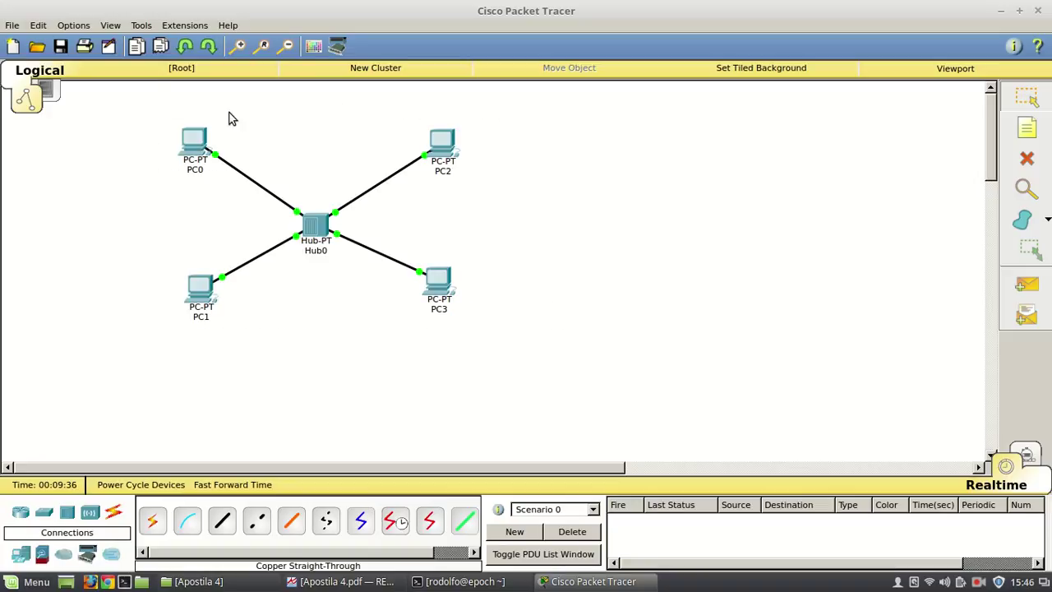
# Inspect the hub's physical device view and close its window
pyautogui.moveTo(194, 139)
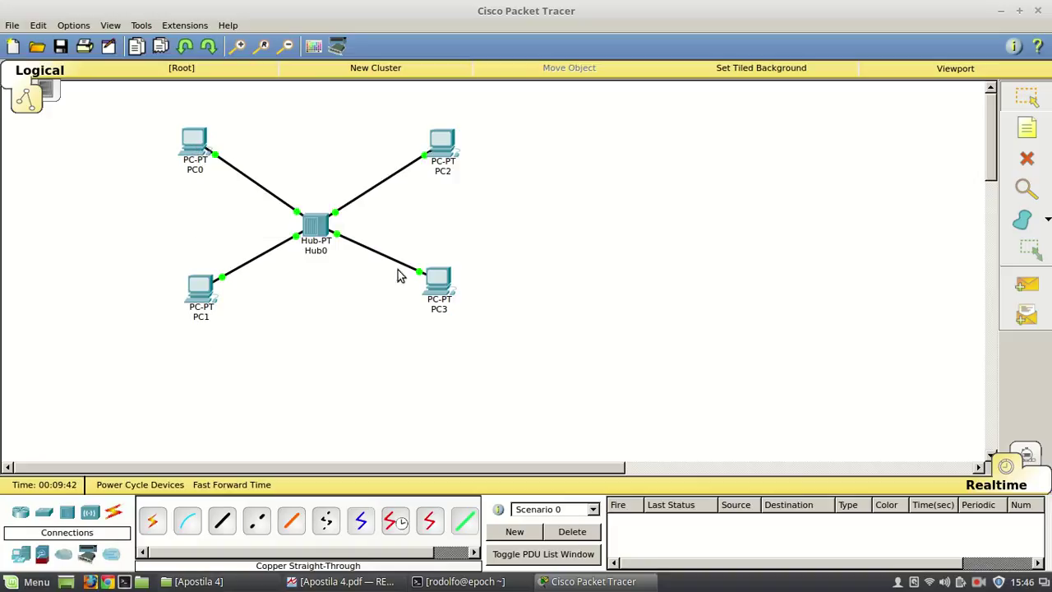
pyautogui.click(313, 229)
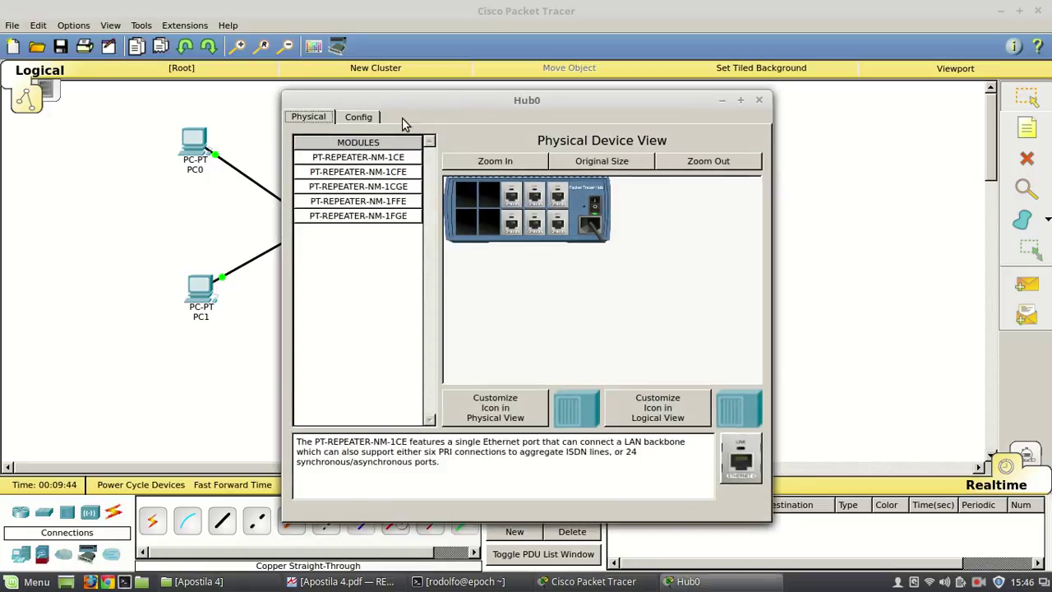
pyautogui.click(758, 99)
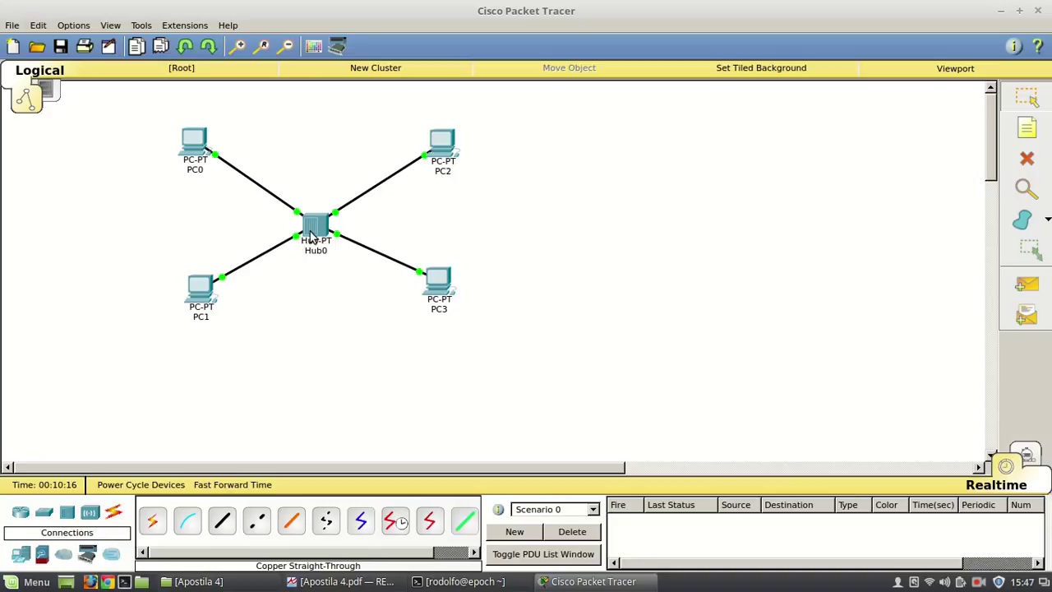
pyautogui.moveTo(312, 235)
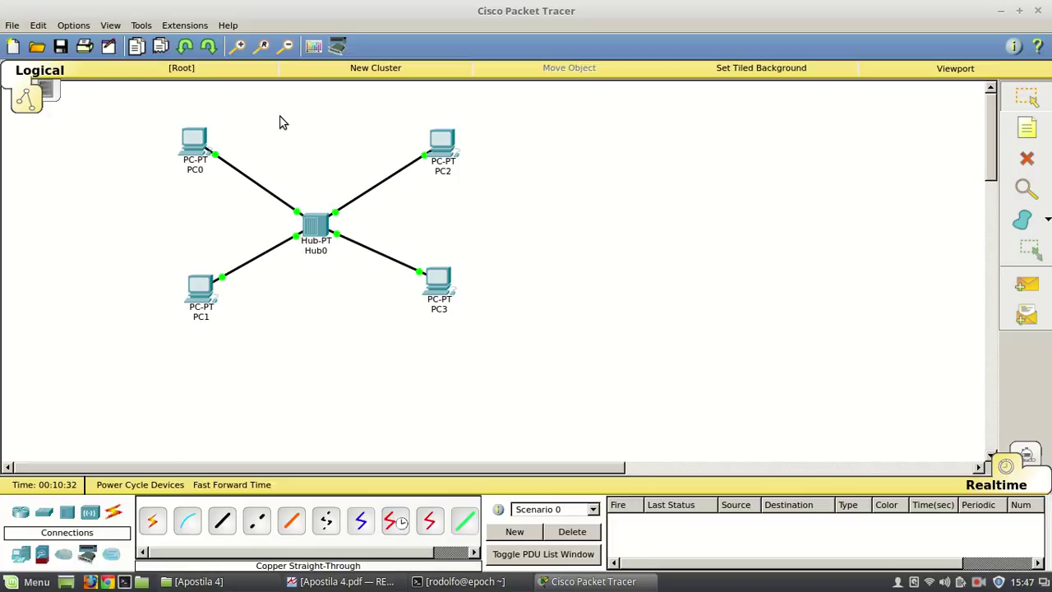
# Open PC0 and look through its available desktop applications
pyautogui.click(197, 142)
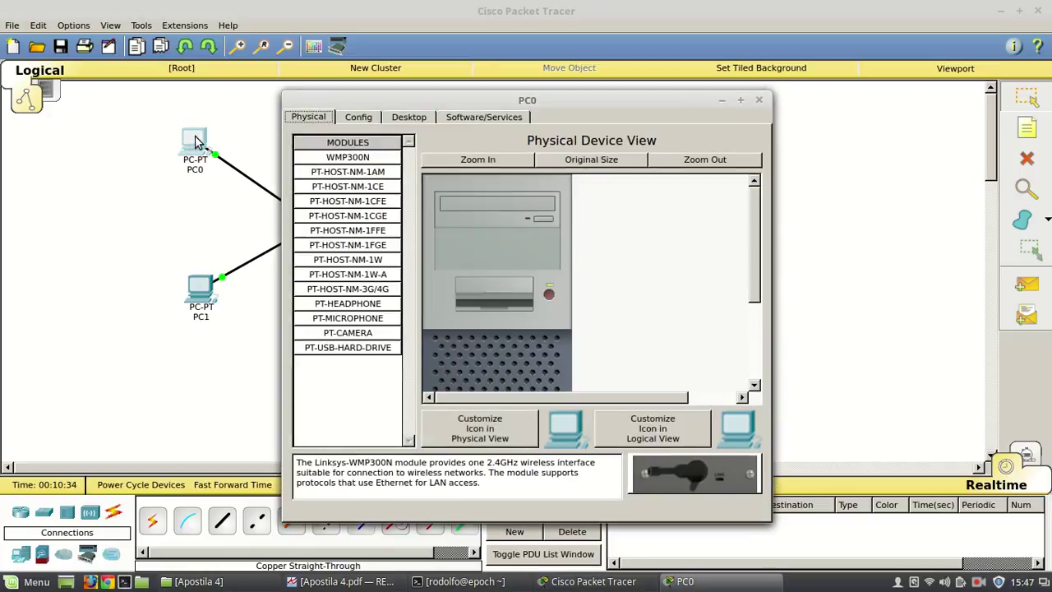
pyautogui.click(405, 119)
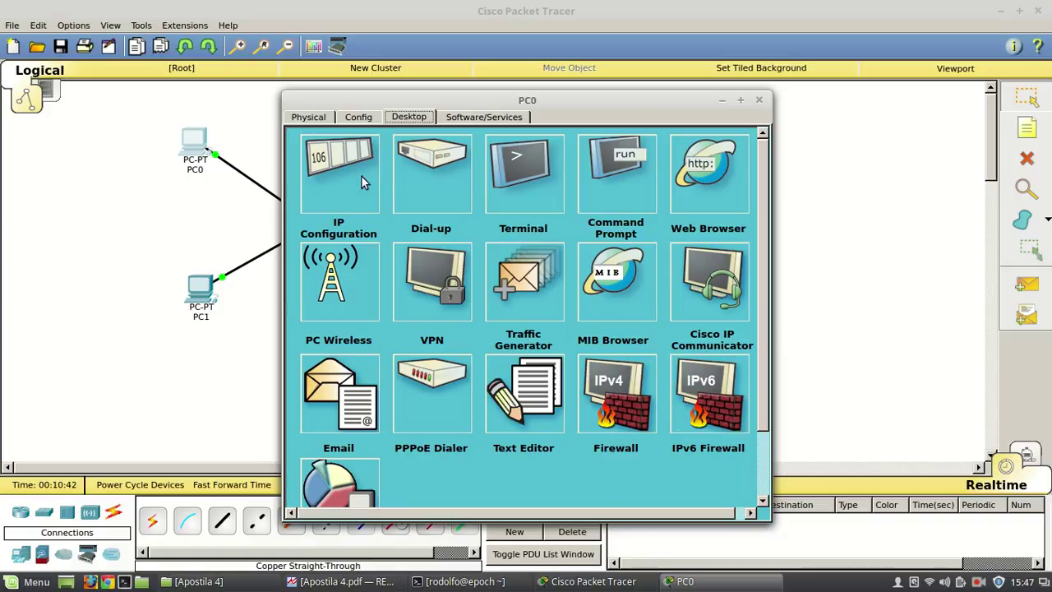
pyautogui.scroll(-2, 361, 461)
pyautogui.scroll(2, 378, 456)
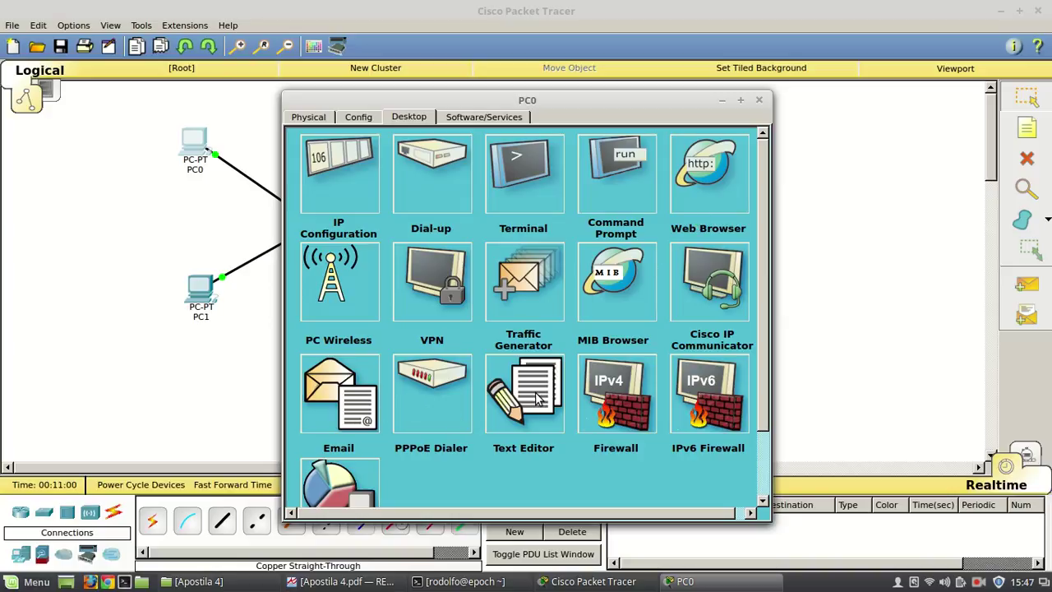
pyautogui.scroll(-2, 443, 349)
pyautogui.scroll(1, 444, 349)
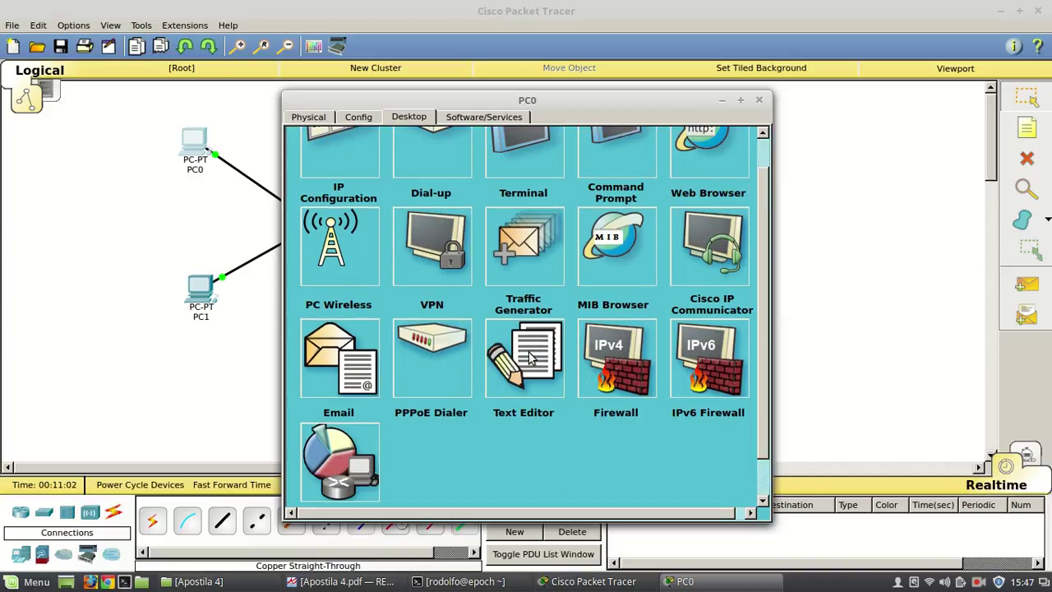
pyautogui.scroll(1, 597, 361)
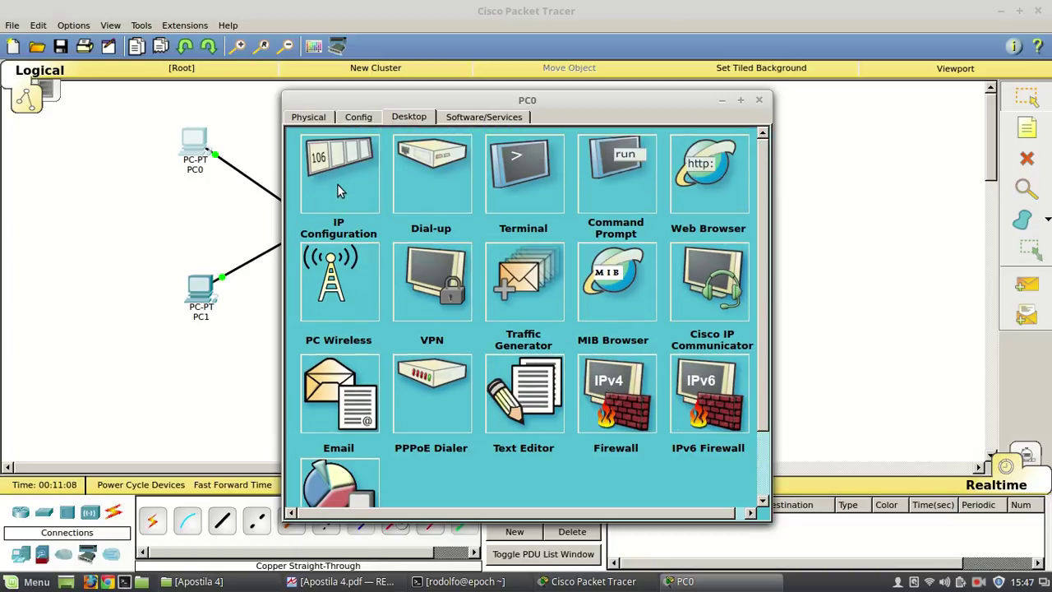
# Give PC0 the static IP address 192.168.0.1 with subnet mask 255.255.255.0
pyautogui.click(336, 161)
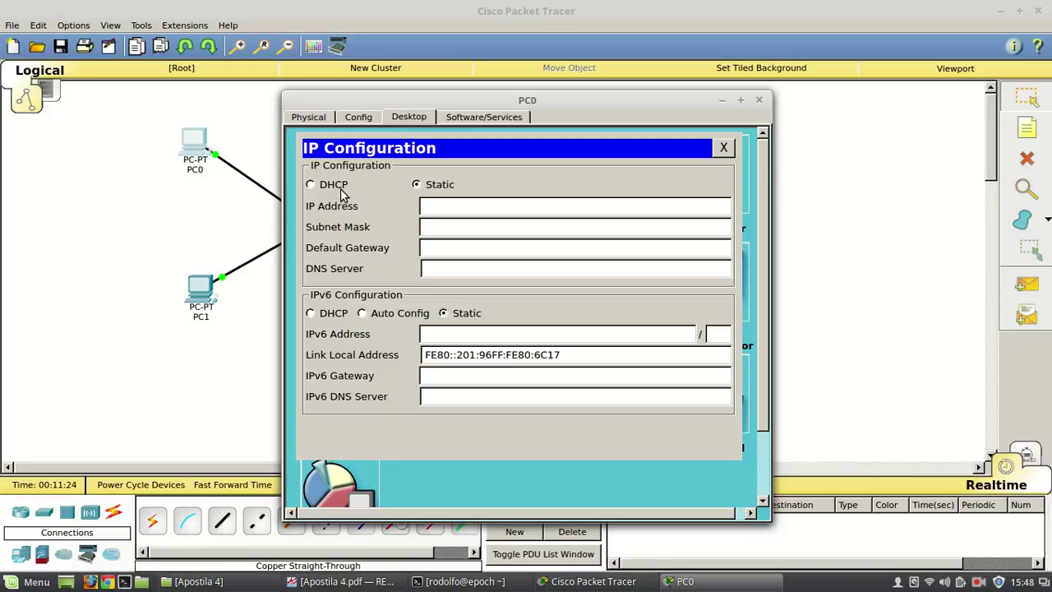
pyautogui.click(434, 206)
pyautogui.write('192.168.0.1')
pyautogui.press('Tab')
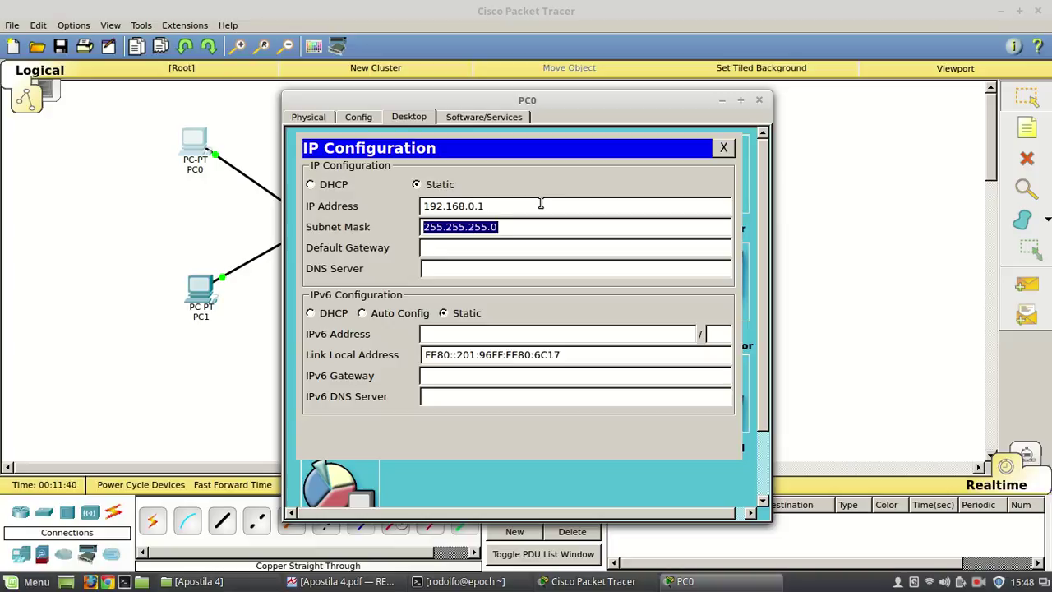
# Review the IP address and subnet mask entered for PC0, and close its configuration window
pyautogui.click(507, 227)
pyautogui.moveTo(512, 226); pyautogui.dragTo(327, 234)
pyautogui.click(482, 225)
pyautogui.moveTo(528, 225); pyautogui.dragTo(425, 225)
pyautogui.click(515, 209)
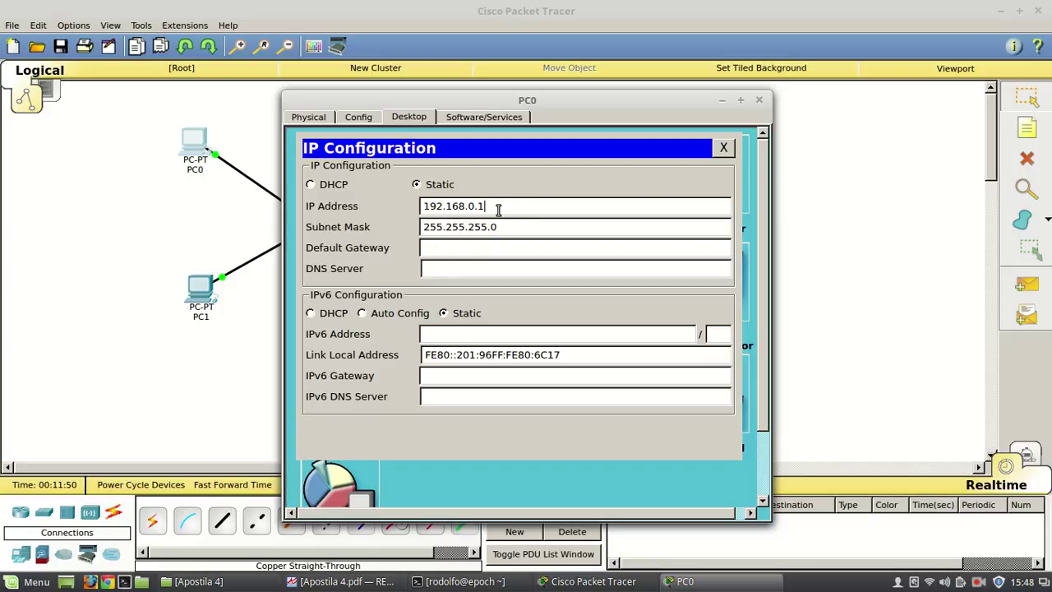
pyautogui.moveTo(515, 209); pyautogui.dragTo(413, 209)
pyautogui.click(505, 207)
pyautogui.moveTo(504, 206); pyautogui.dragTo(425, 210)
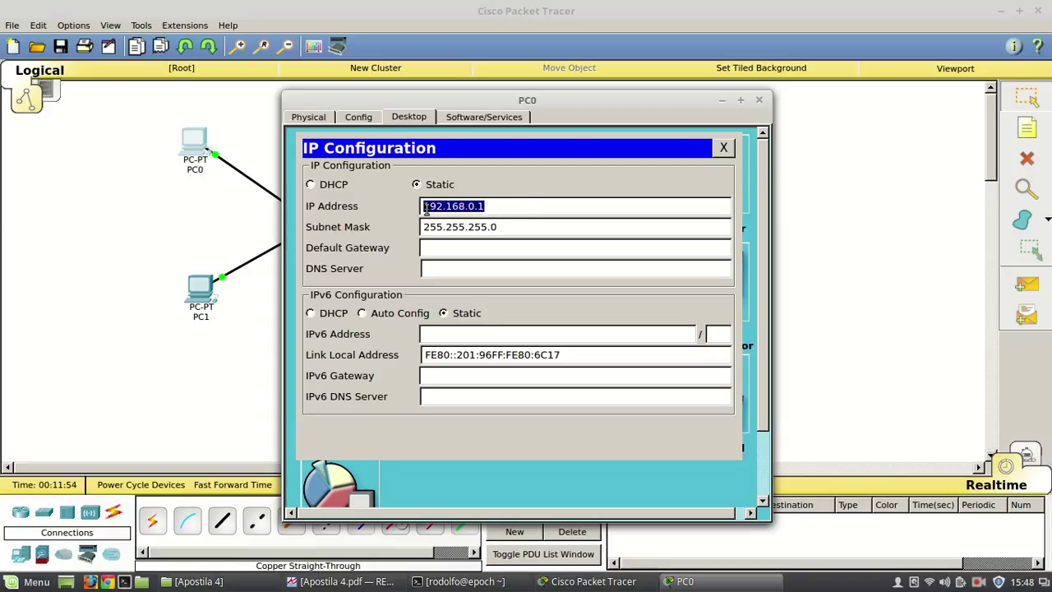
pyautogui.moveTo(512, 227); pyautogui.dragTo(423, 228)
pyautogui.click(464, 226)
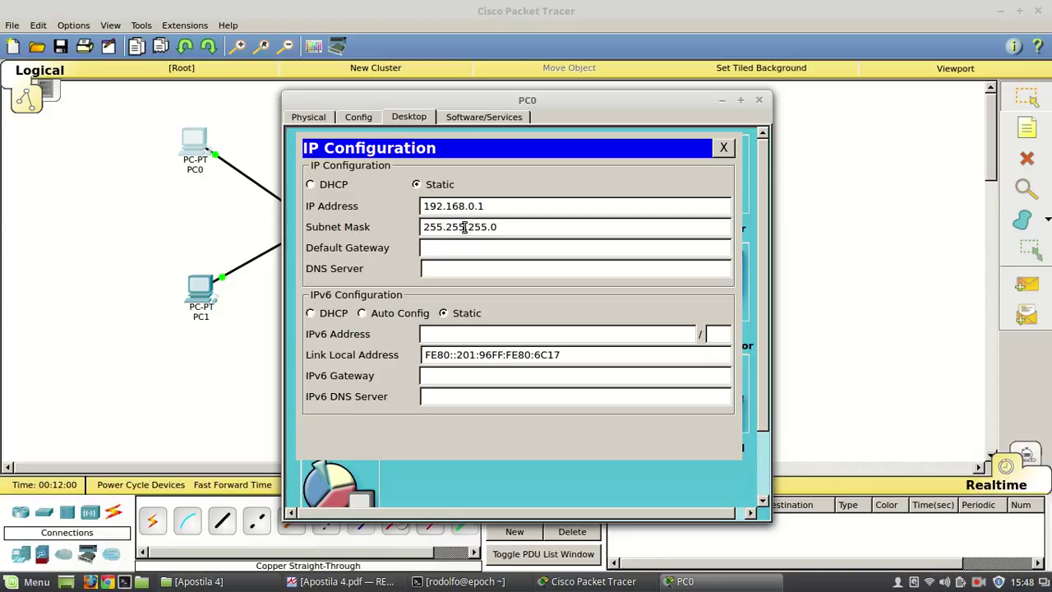
pyautogui.moveTo(423, 206); pyautogui.dragTo(500, 207)
pyautogui.click(494, 205)
pyautogui.click(724, 148)
pyautogui.click(759, 99)
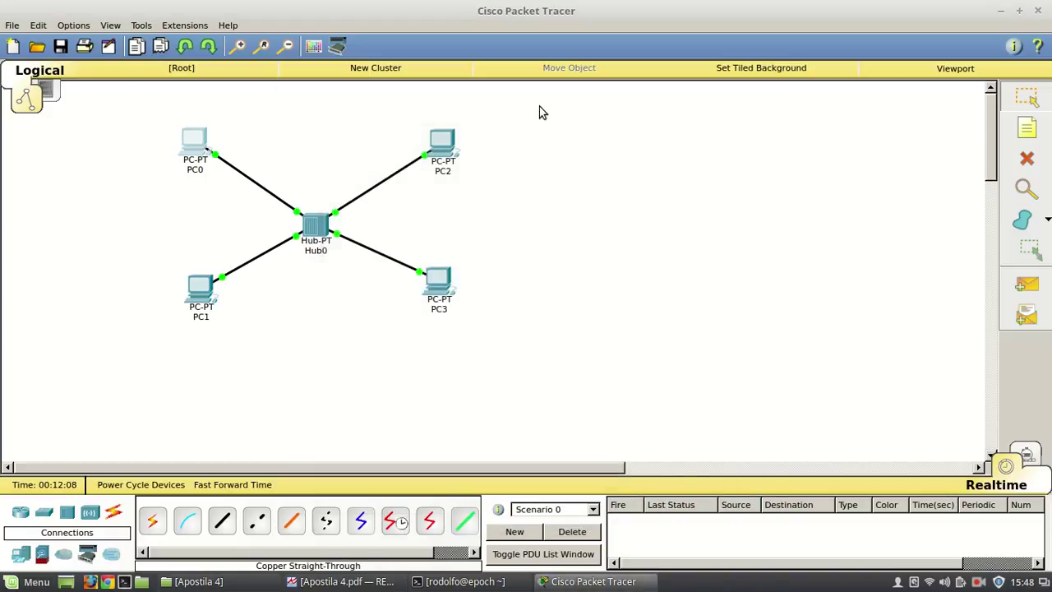
# Give PC1 the static IP address 192.168.0.2 with subnet mask 255.255.255.0 and close its window
pyautogui.click(201, 286)
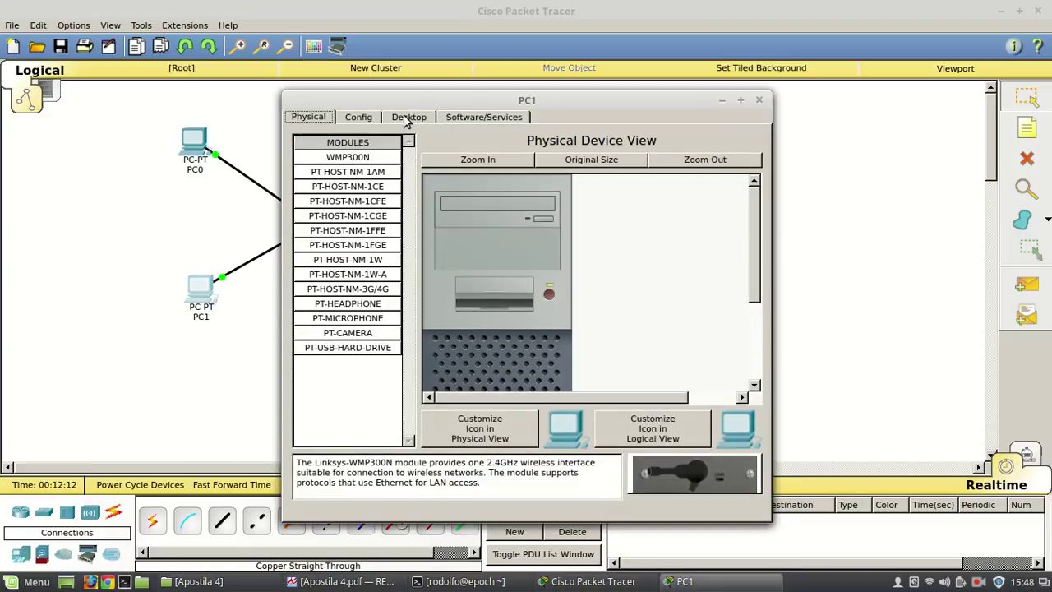
pyautogui.click(407, 118)
pyautogui.click(335, 177)
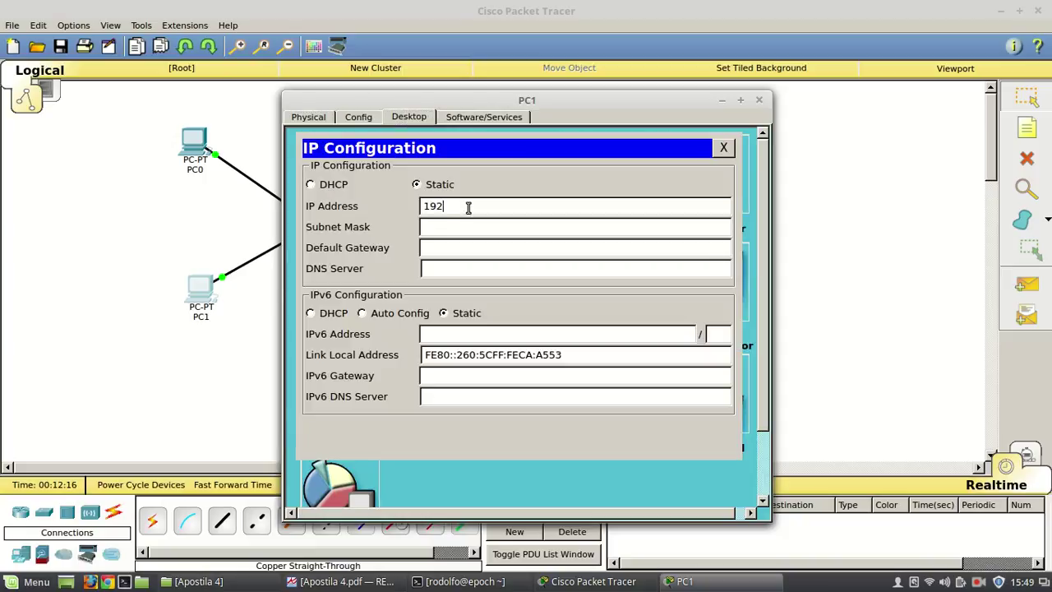
pyautogui.write('0.2')
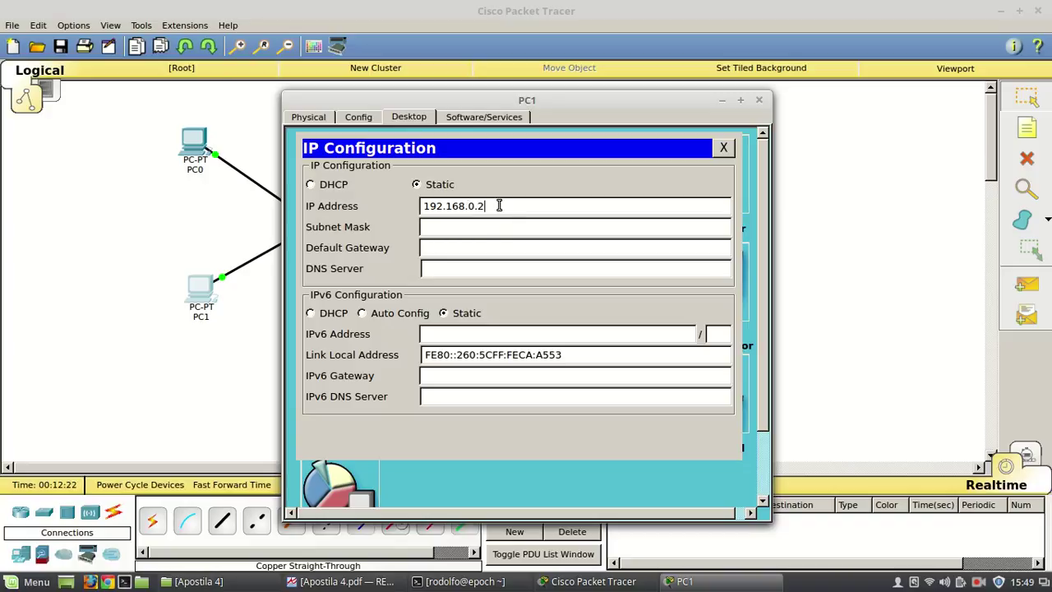
pyautogui.moveTo(492, 206); pyautogui.dragTo(480, 209)
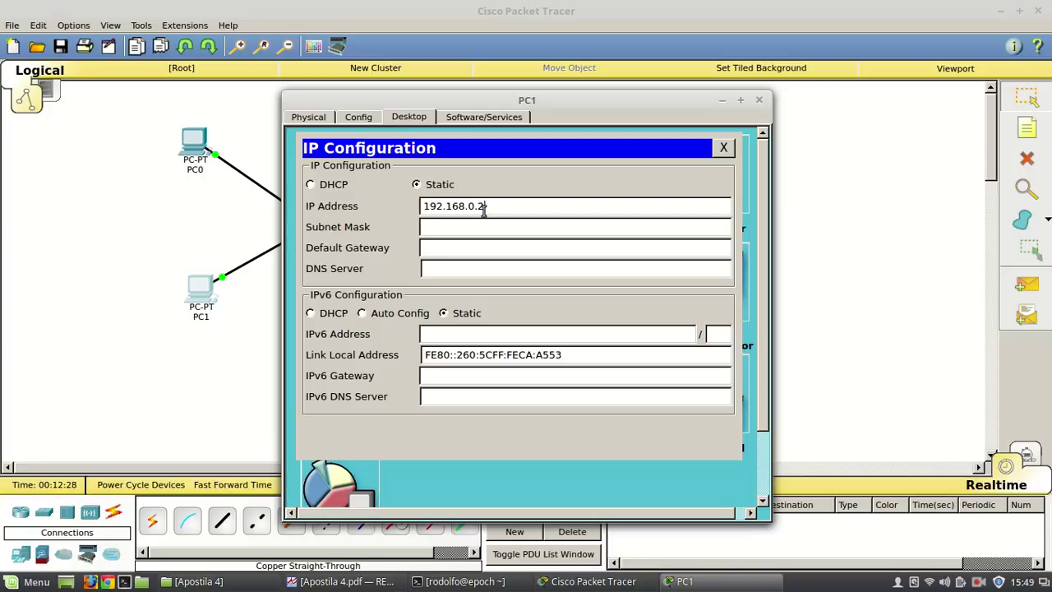
pyautogui.press('Tab')
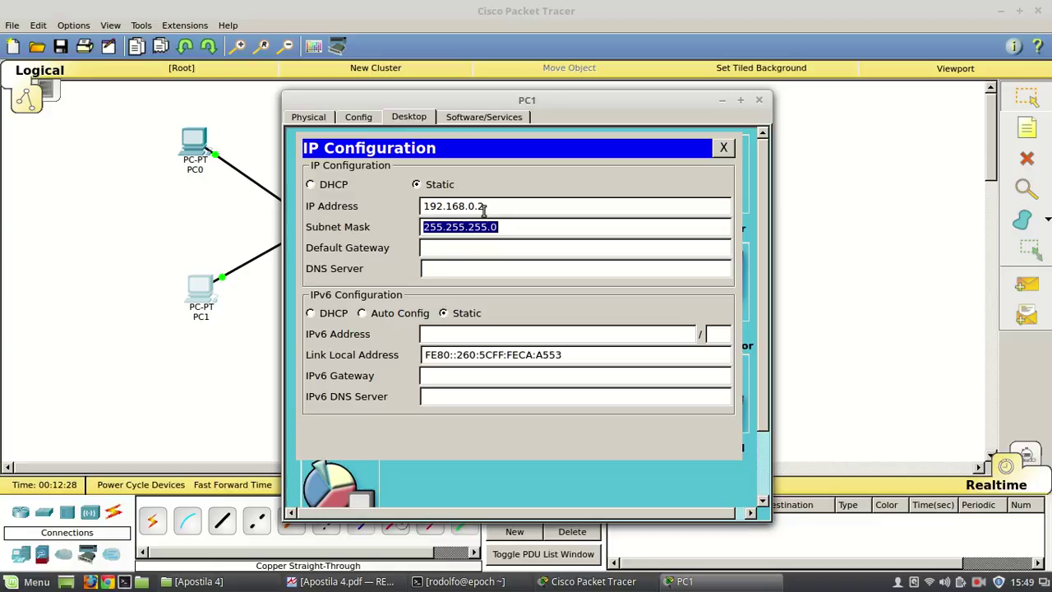
pyautogui.click(724, 148)
pyautogui.click(759, 99)
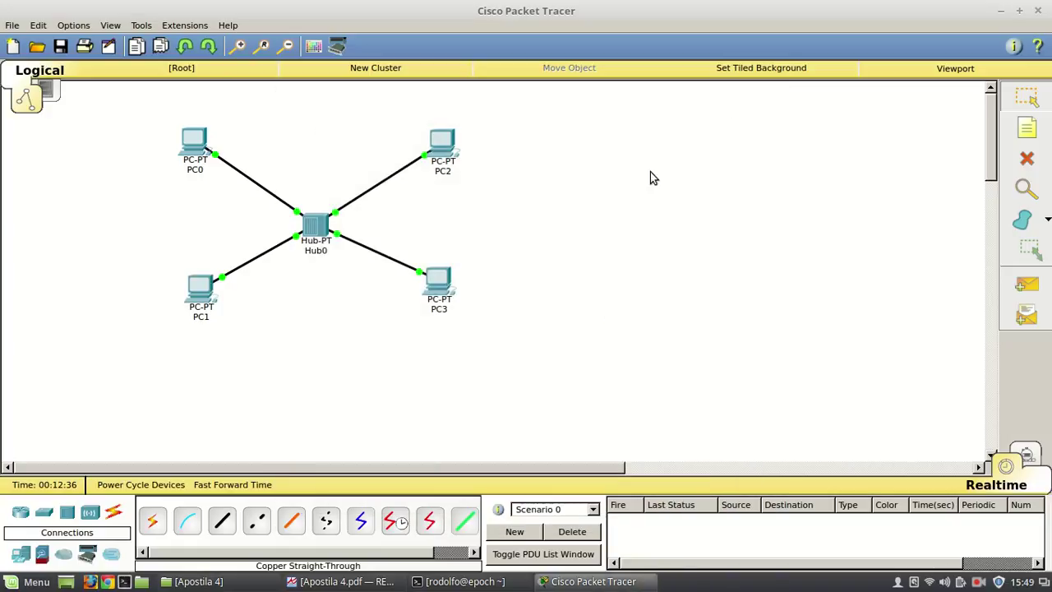
# Give PC2 the static IP address 192.168.0.3 with subnet mask 255.255.255.0, check the address and close its window
pyautogui.click(448, 162)
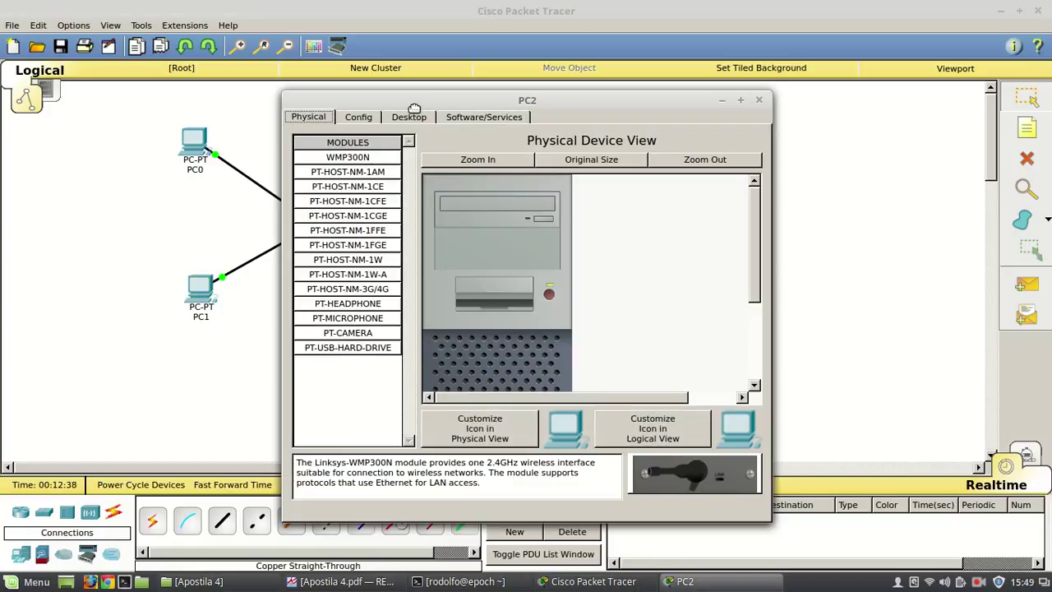
pyautogui.click(410, 115)
pyautogui.click(350, 178)
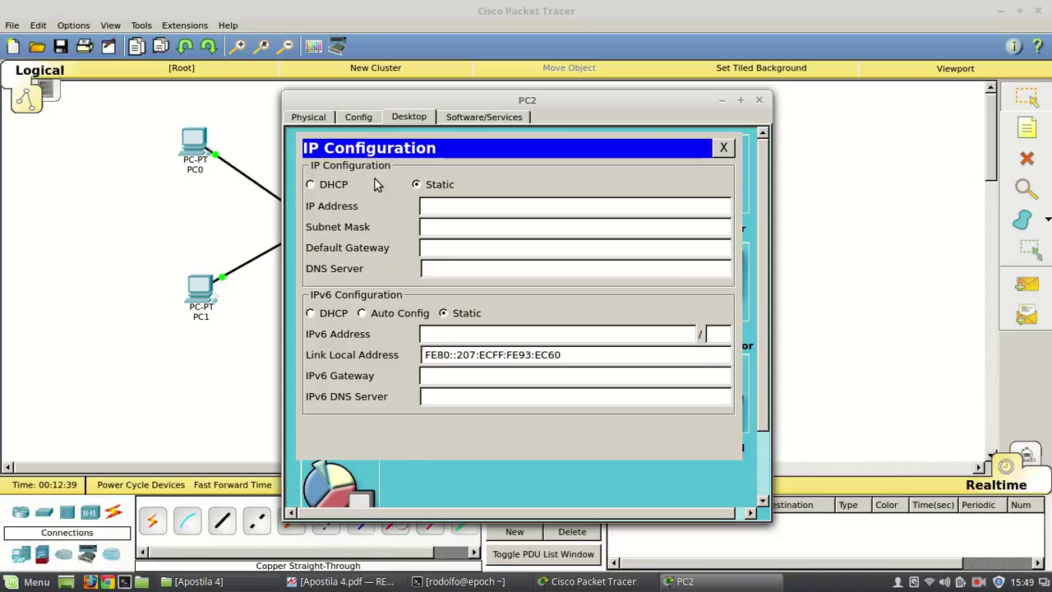
pyautogui.click(472, 204)
pyautogui.write('192.168')
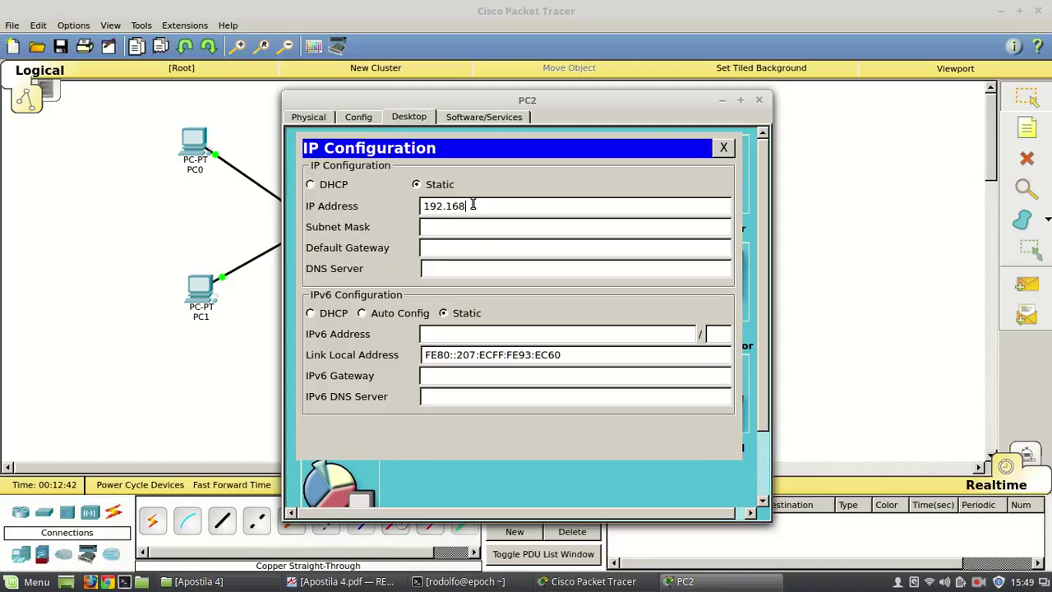
pyautogui.write('.3')
pyautogui.press('Tab')
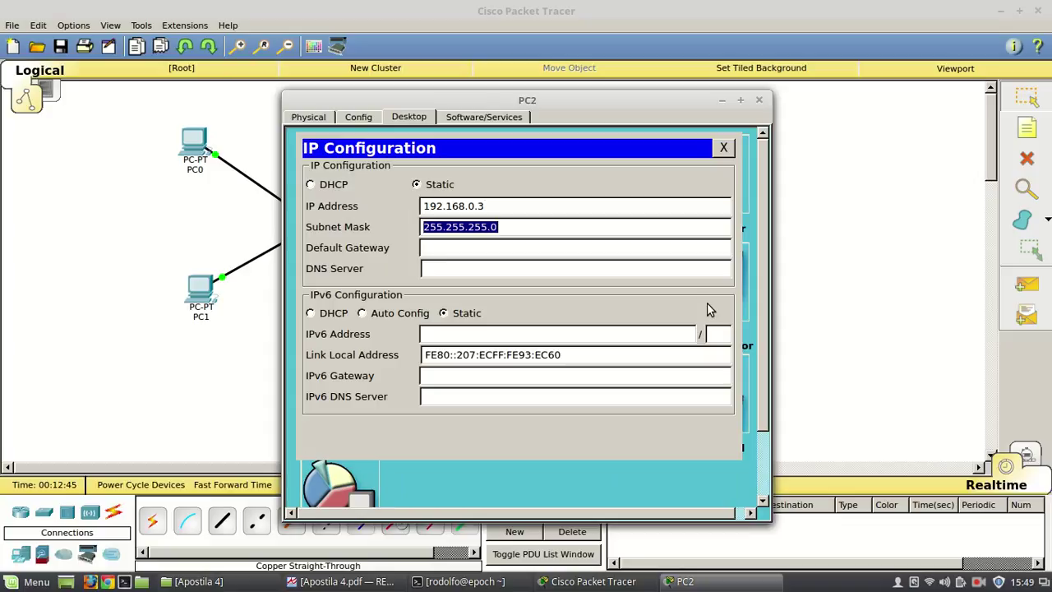
pyautogui.doubleClick(481, 206)
pyautogui.click(465, 210)
pyautogui.doubleClick(480, 206)
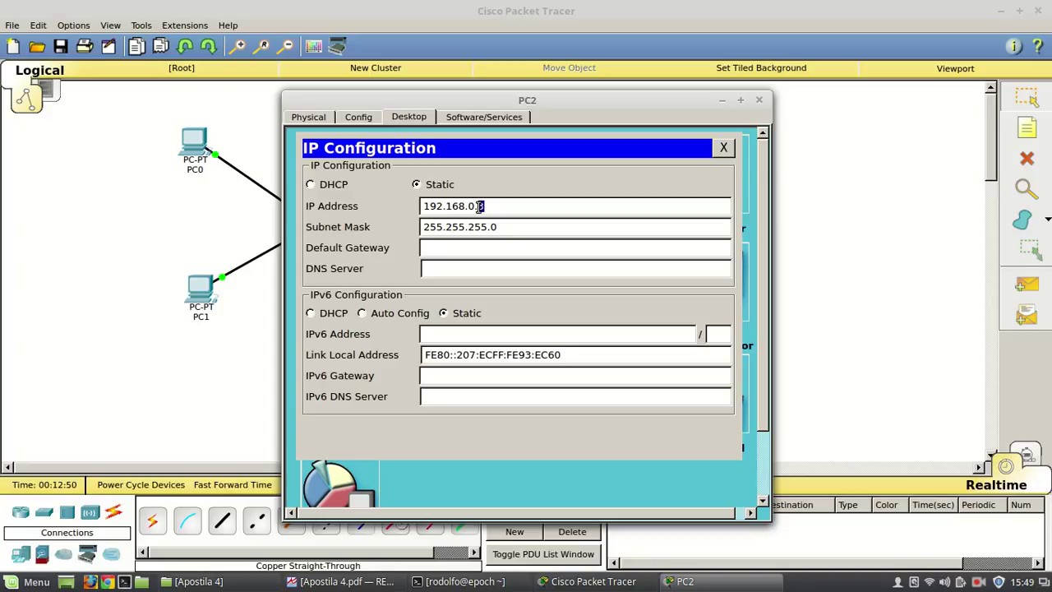
pyautogui.doubleClick(481, 207)
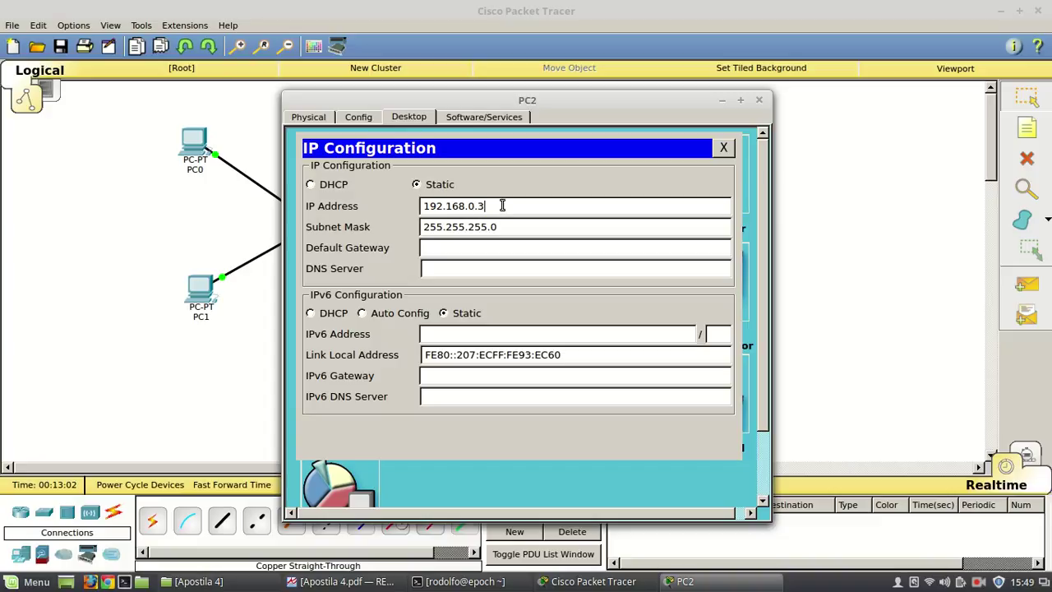
pyautogui.click(722, 150)
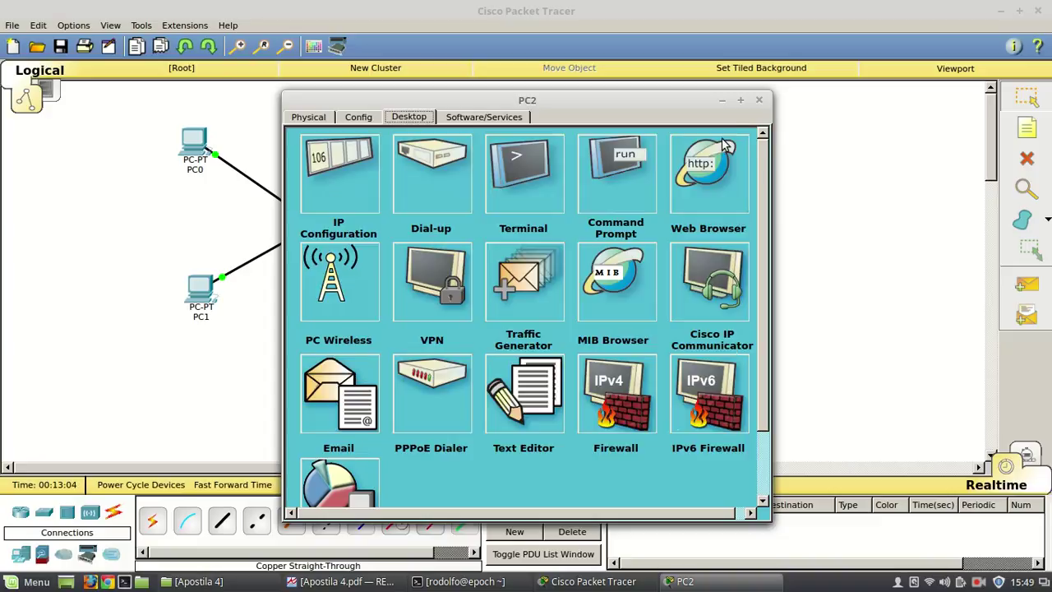
pyautogui.click(758, 99)
# Give PC3 the static IP address 192.168.0.4 with subnet mask 255.255.255.0, and move PC3 slightly farther from the hub
pyautogui.click(444, 284)
pyautogui.click(413, 117)
pyautogui.click(338, 183)
pyautogui.click(467, 206)
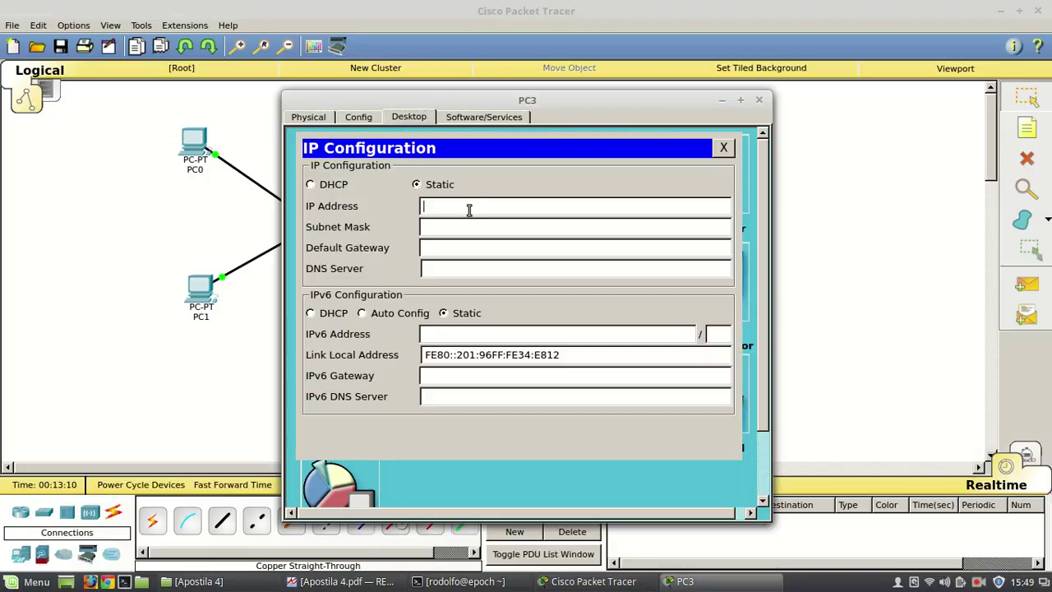
pyautogui.write('192.168.0.4')
pyautogui.press('Tab')
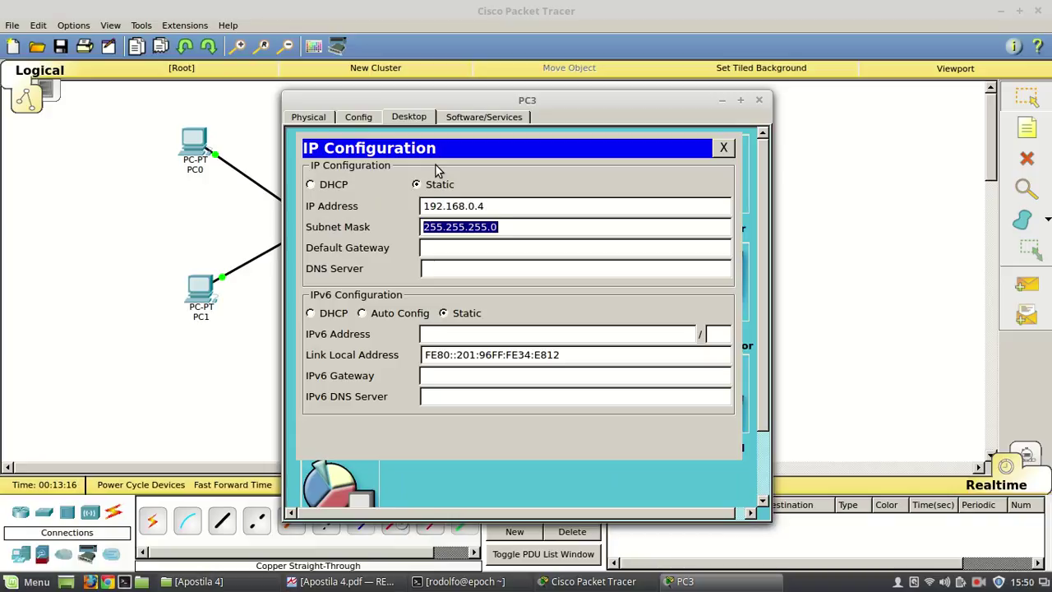
pyautogui.click(521, 227)
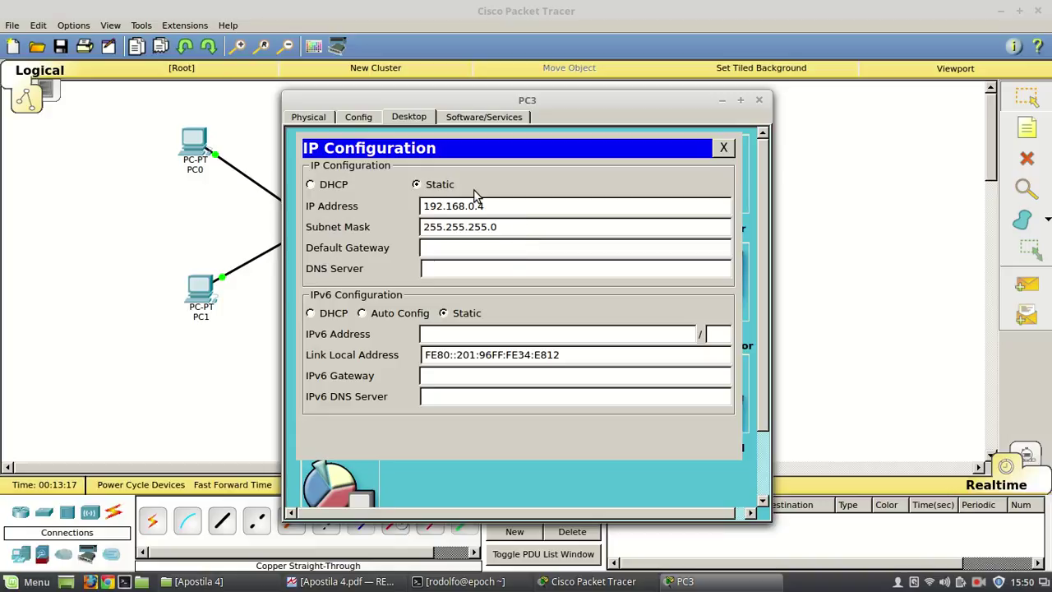
pyautogui.click(724, 150)
pyautogui.click(758, 101)
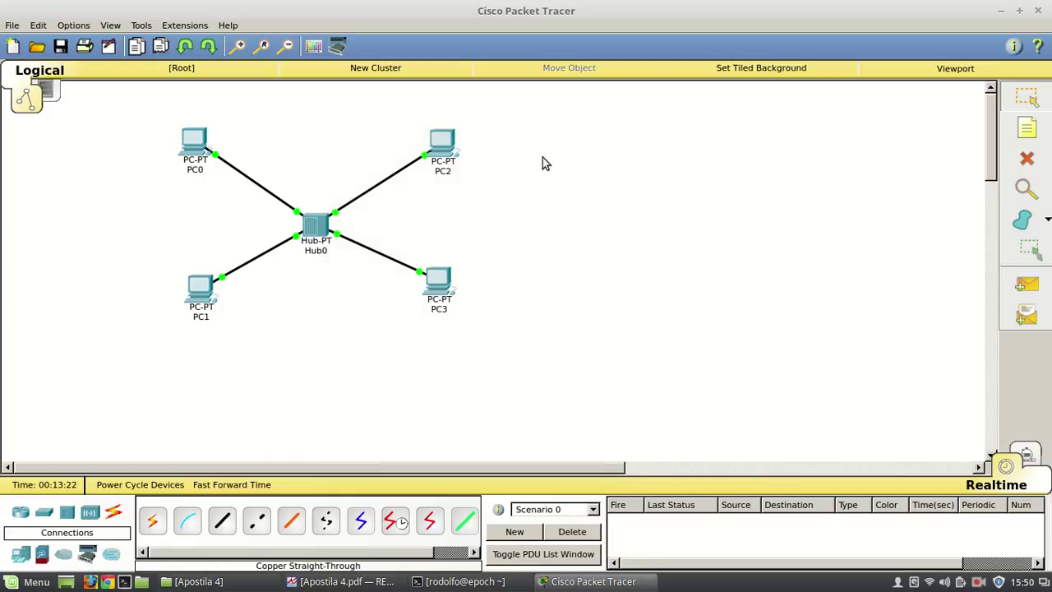
pyautogui.moveTo(440, 281); pyautogui.dragTo(460, 289)
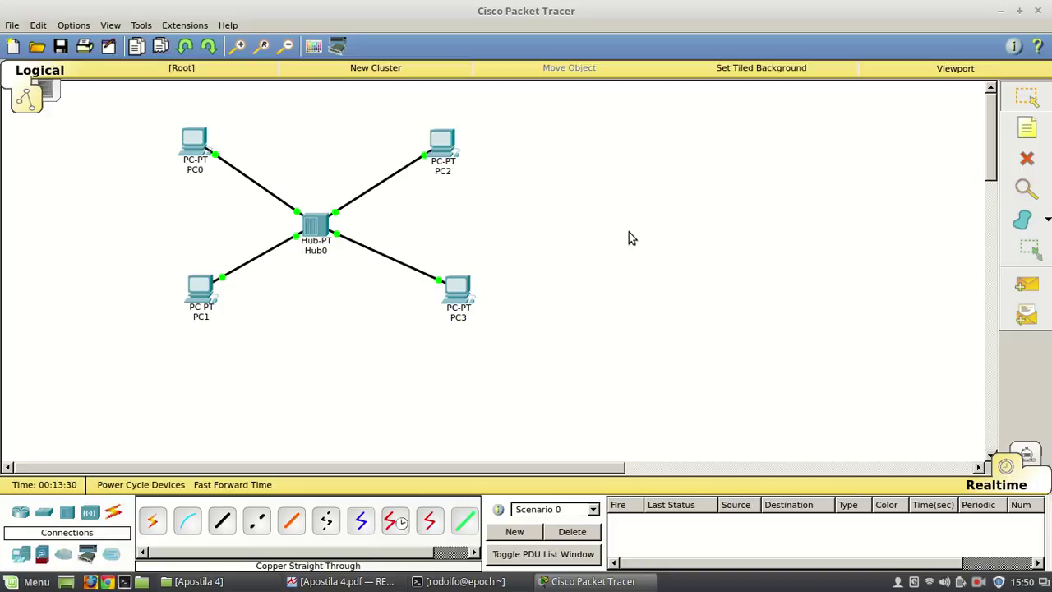
# Test connectivity by sending a simple PDU from PC0 to PC3
pyautogui.click(1025, 287)
pyautogui.click(194, 141)
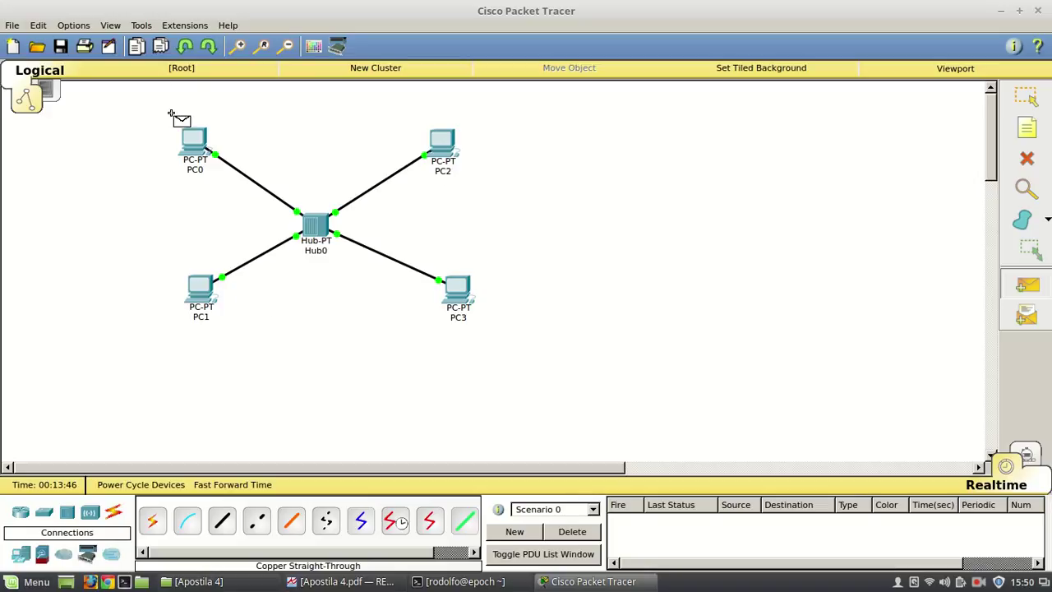
pyautogui.click(194, 143)
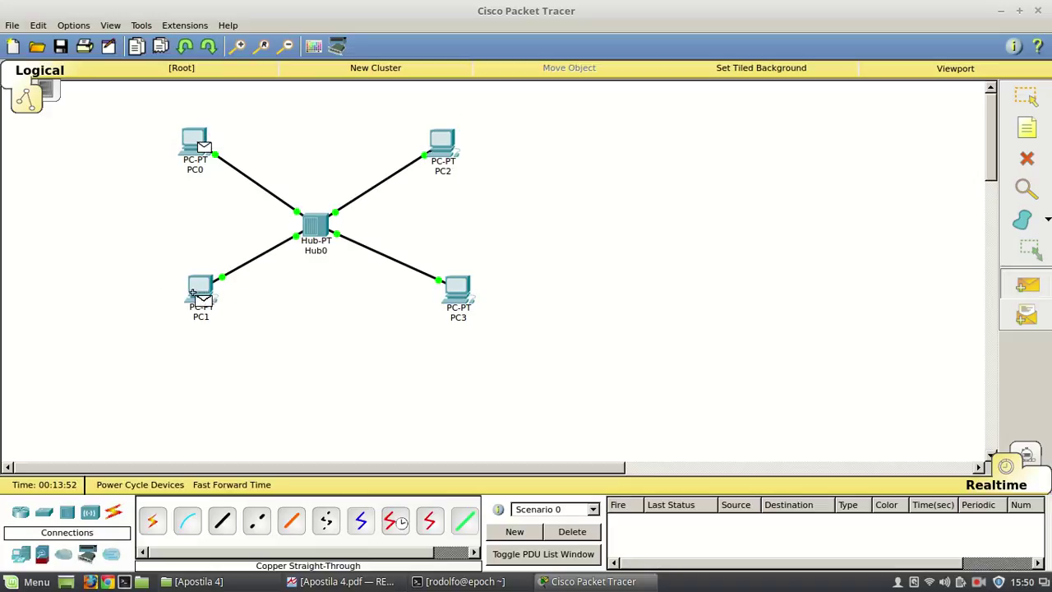
pyautogui.click(457, 289)
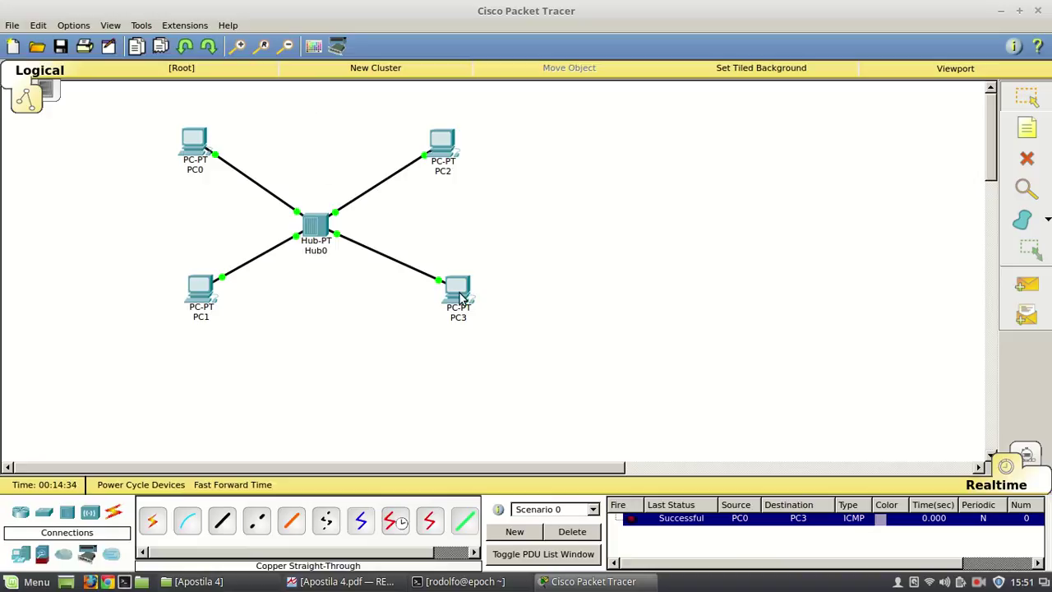
# Send a simple PDU from PC1 to PC2 to test their connection
pyautogui.moveTo(459, 298)
pyautogui.click(1026, 283)
pyautogui.click(205, 288)
pyautogui.click(441, 142)
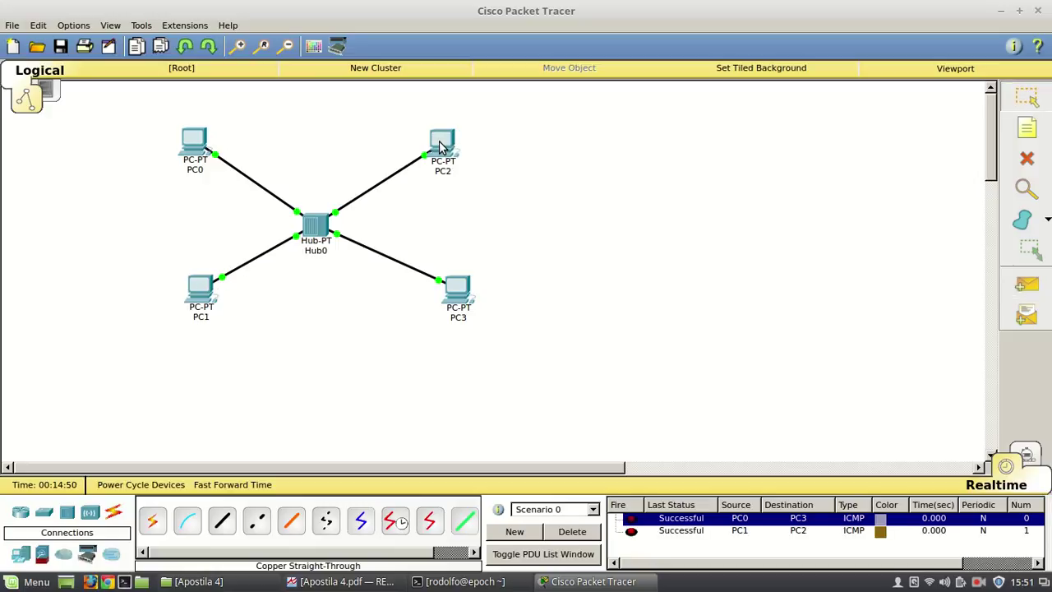
# Send a simple PDU from PC1 to PC0
pyautogui.click(1026, 283)
pyautogui.click(205, 289)
pyautogui.click(194, 141)
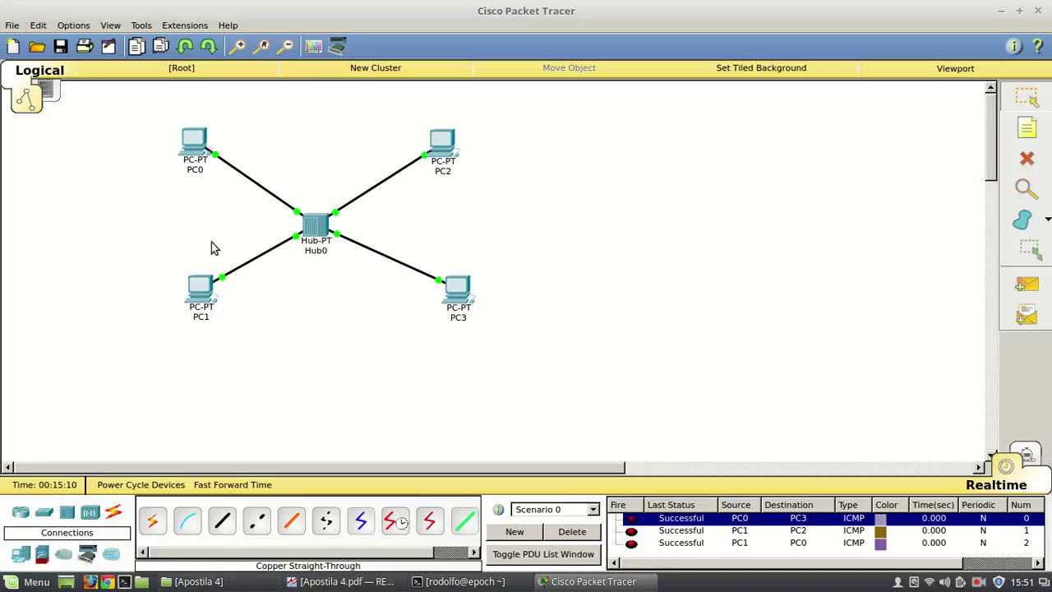
# Select the hub and all four PCs, and move the whole network toward the centre of the workspace
pyautogui.moveTo(203, 293); pyautogui.dragTo(197, 292)
pyautogui.moveTo(457, 293); pyautogui.dragTo(451, 292)
pyautogui.moveTo(153, 107); pyautogui.dragTo(521, 312)
pyautogui.moveTo(452, 292); pyautogui.dragTo(619, 316)
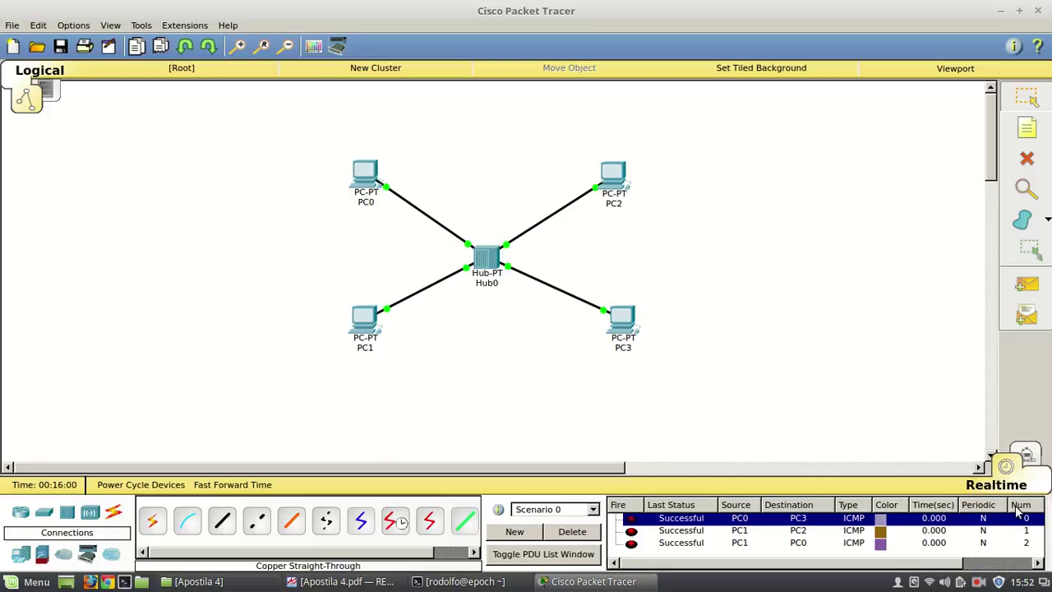
# Switch to Simulation mode and go through the ICMP events queued at PC0 and PC1 in the event list
pyautogui.click(1027, 456)
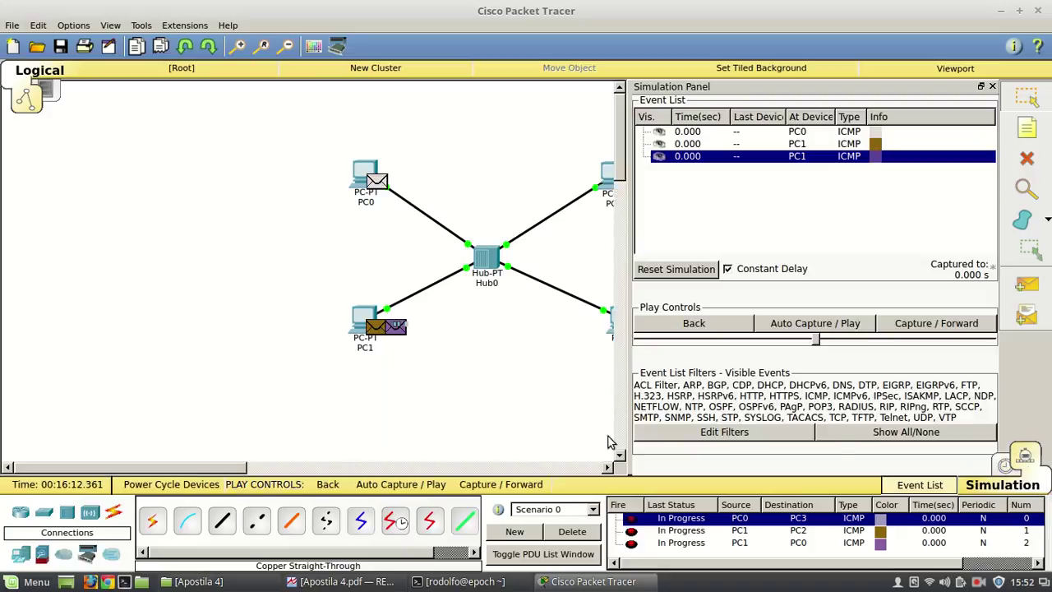
pyautogui.moveTo(223, 468); pyautogui.dragTo(285, 472)
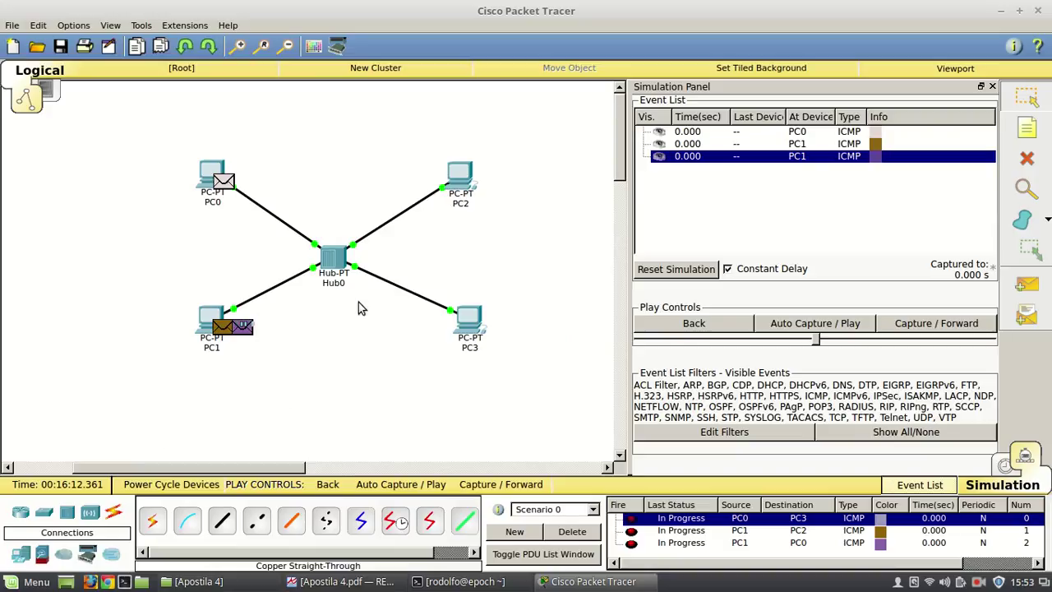
pyautogui.click(826, 133)
pyautogui.click(829, 144)
pyautogui.click(822, 157)
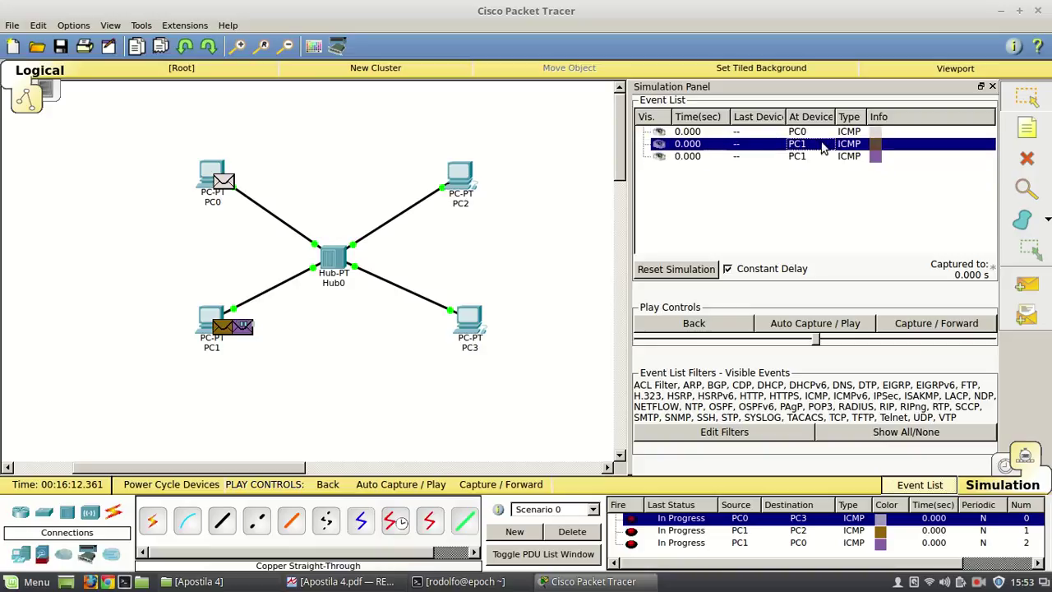
pyautogui.click(824, 132)
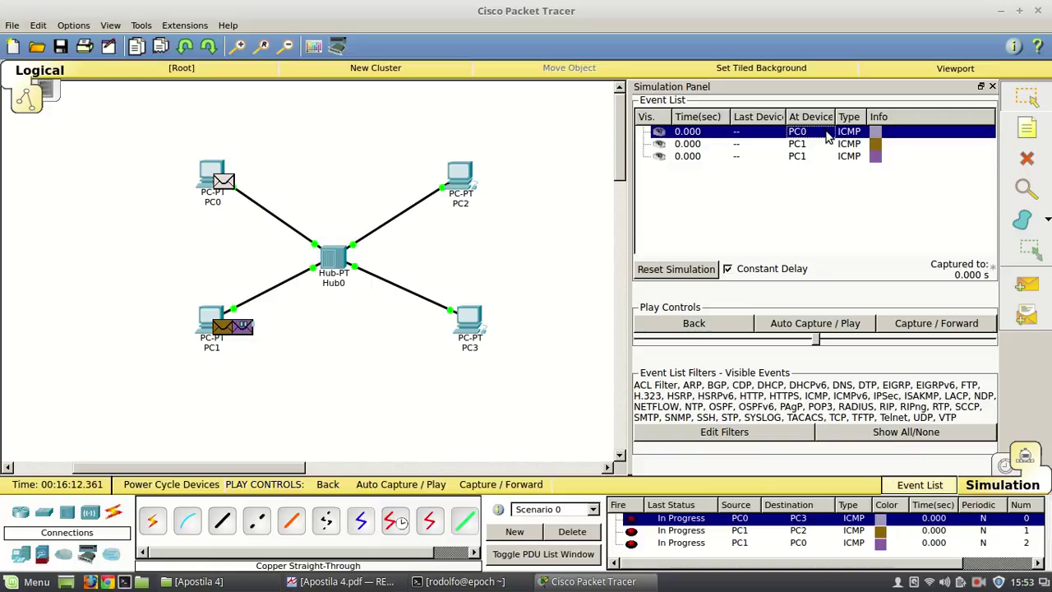
# Reset the simulation and delete the current scenario's PDUs to empty the event list
pyautogui.click(212, 175)
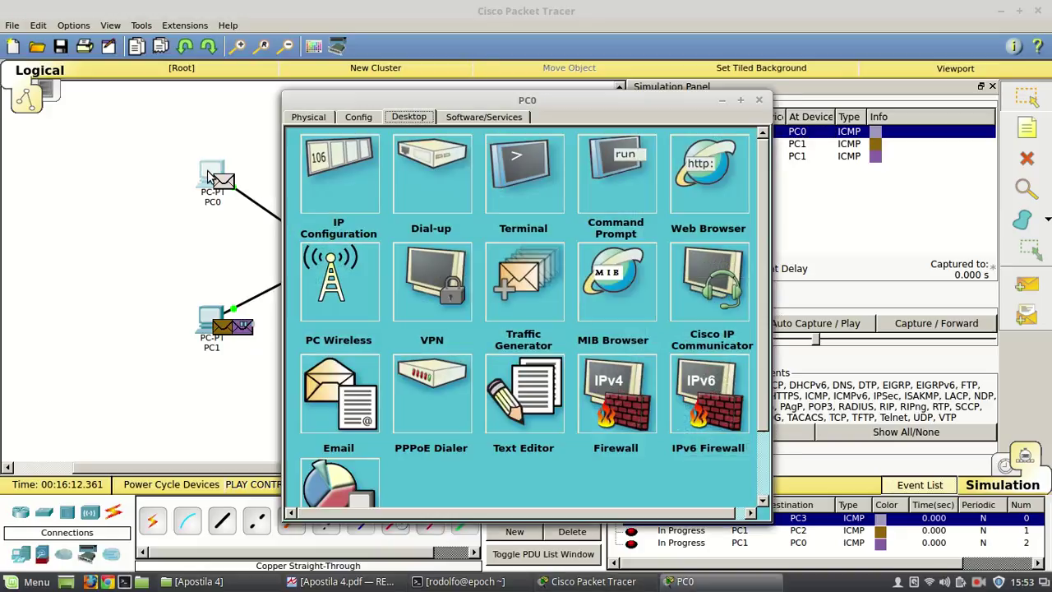
pyautogui.click(758, 100)
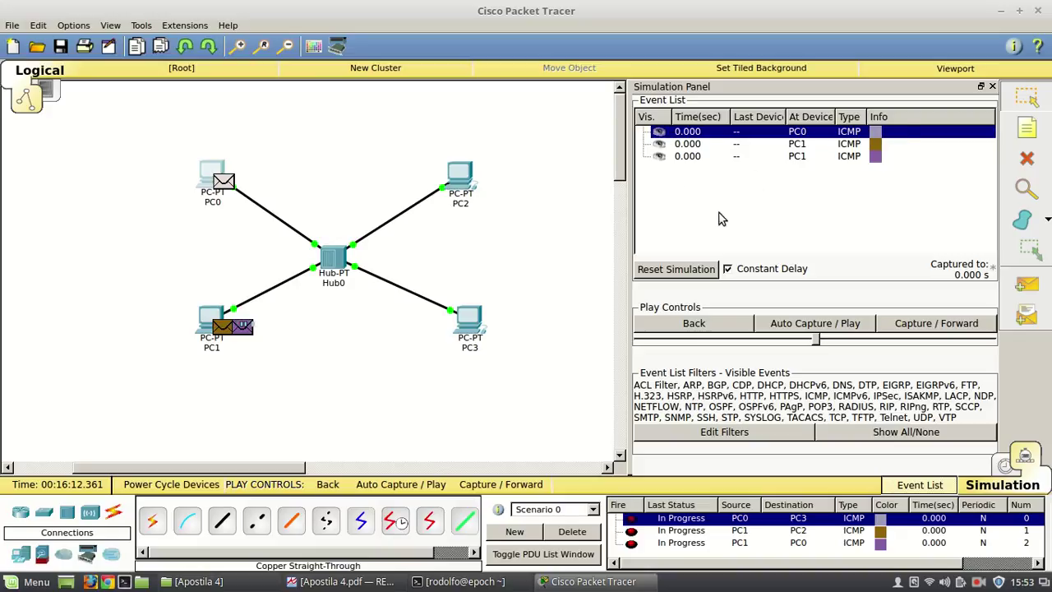
pyautogui.click(678, 276)
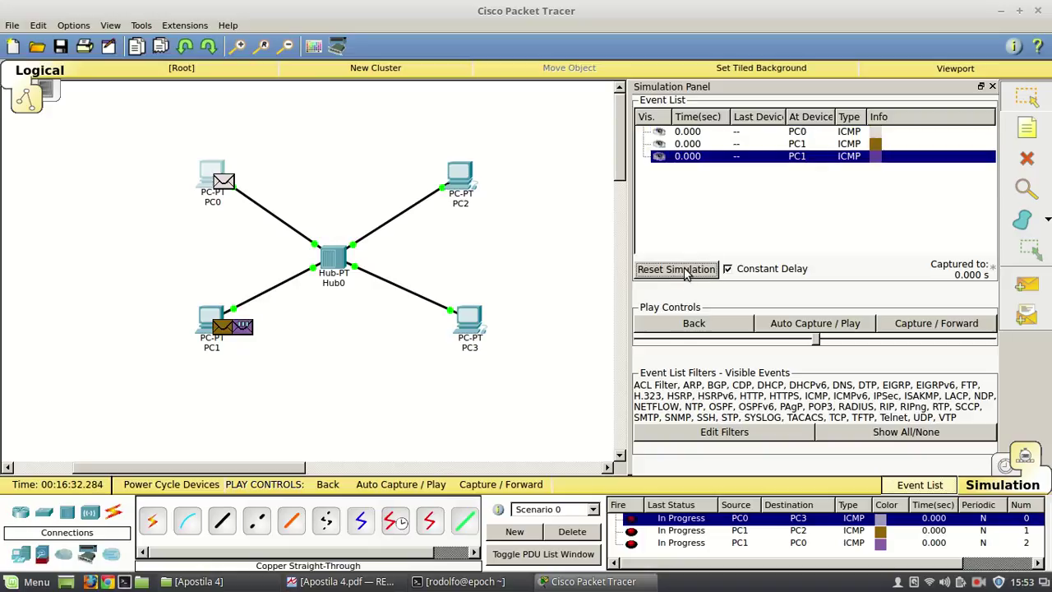
pyautogui.click(572, 533)
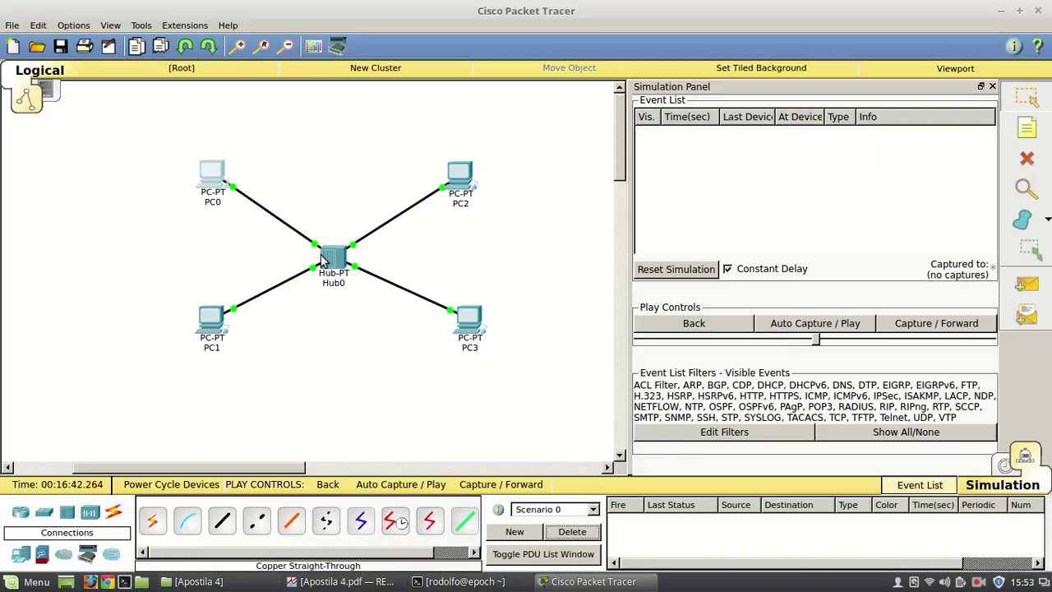
# Queue a simple PDU from PC0 to PC2 in Simulation mode
pyautogui.moveTo(323, 259)
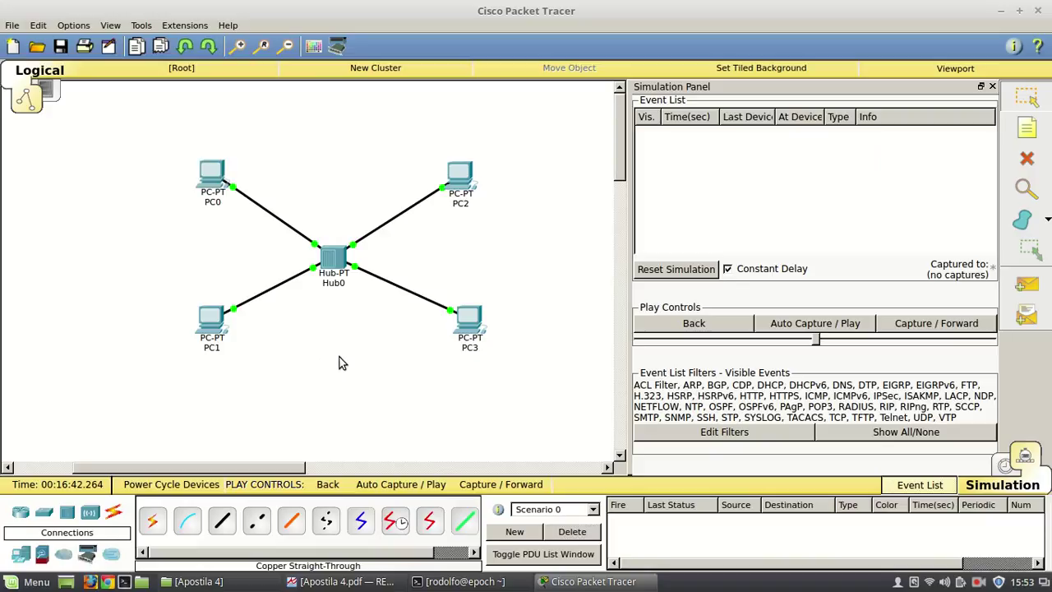
pyautogui.click(1034, 285)
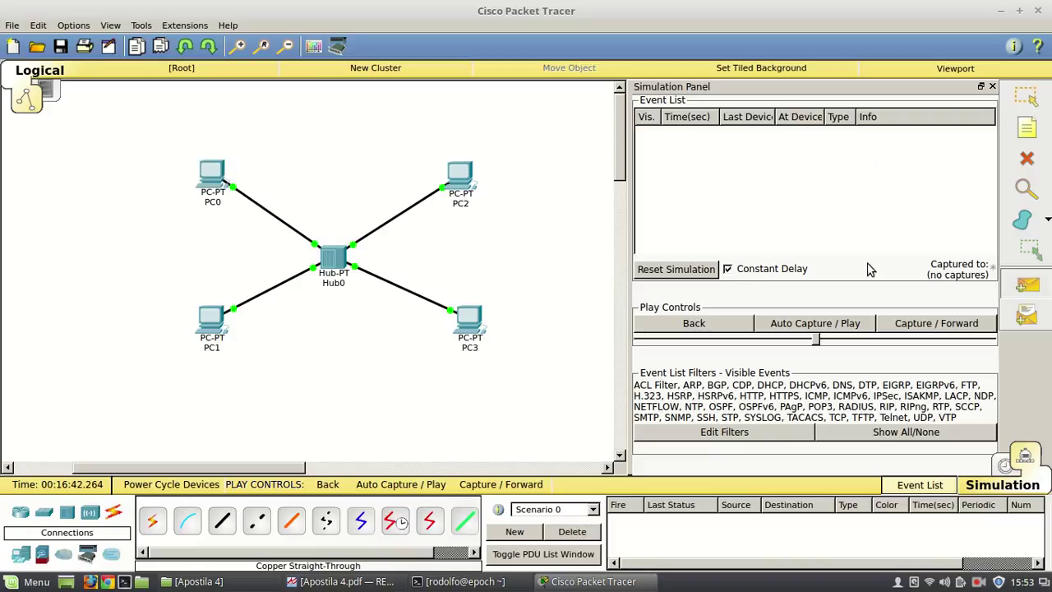
pyautogui.click(211, 173)
pyautogui.click(459, 176)
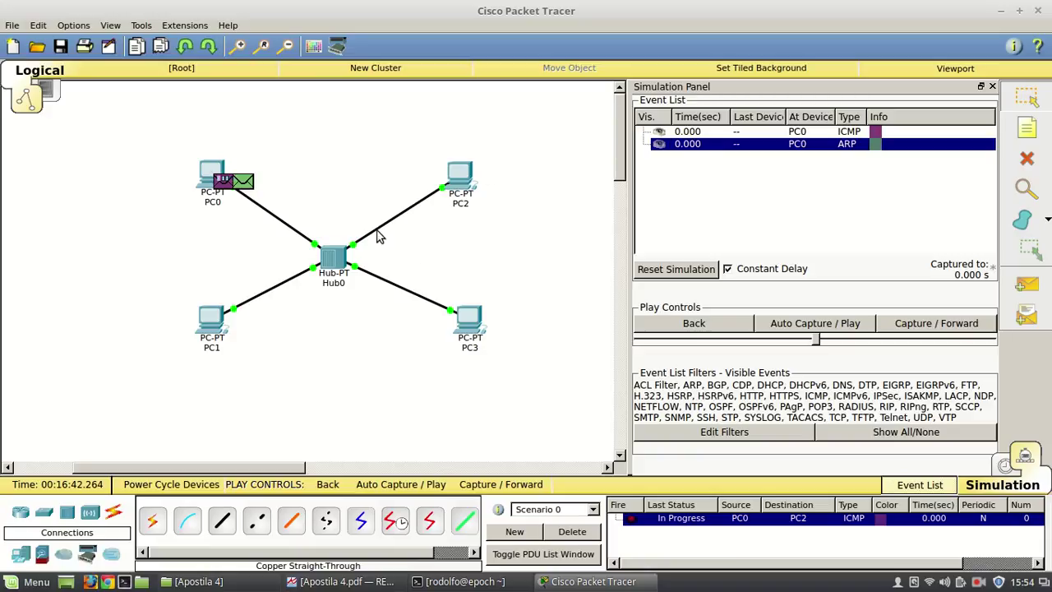
# Examine the ICMP and ARP events queued at PC0 and the address details of destination PC2
pyautogui.click(856, 134)
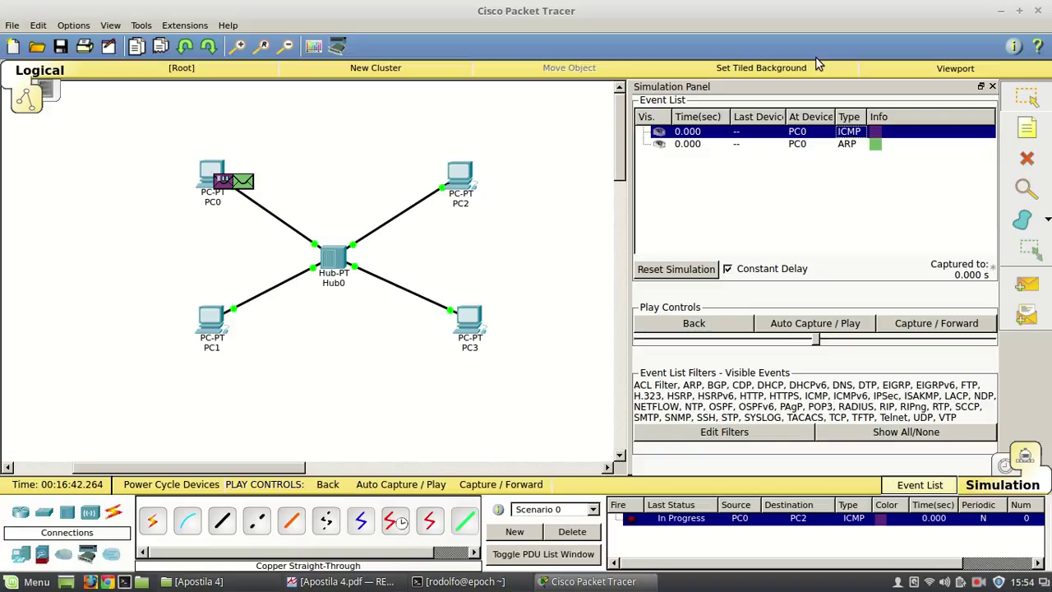
pyautogui.moveTo(136, 115); pyautogui.dragTo(556, 424)
pyautogui.moveTo(174, 134)
pyautogui.mouseDown()
pyautogui.moveTo(532, 387)
pyautogui.moveTo(159, 145)
pyautogui.moveTo(160, 130)
pyautogui.mouseUp()
pyautogui.moveTo(327, 290)
pyautogui.click(212, 173)
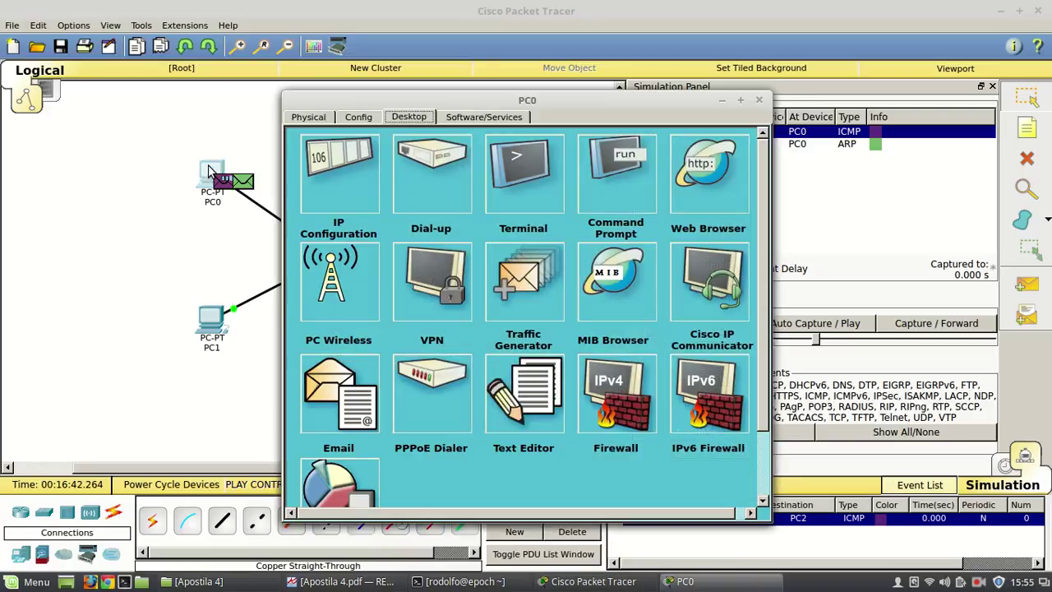
pyautogui.click(758, 99)
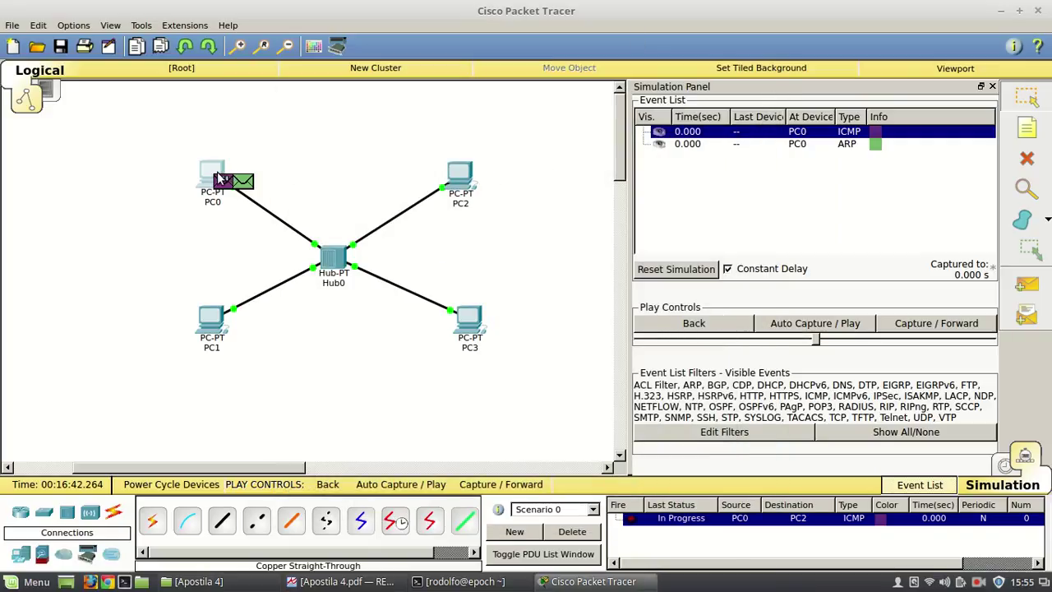
pyautogui.moveTo(462, 169)
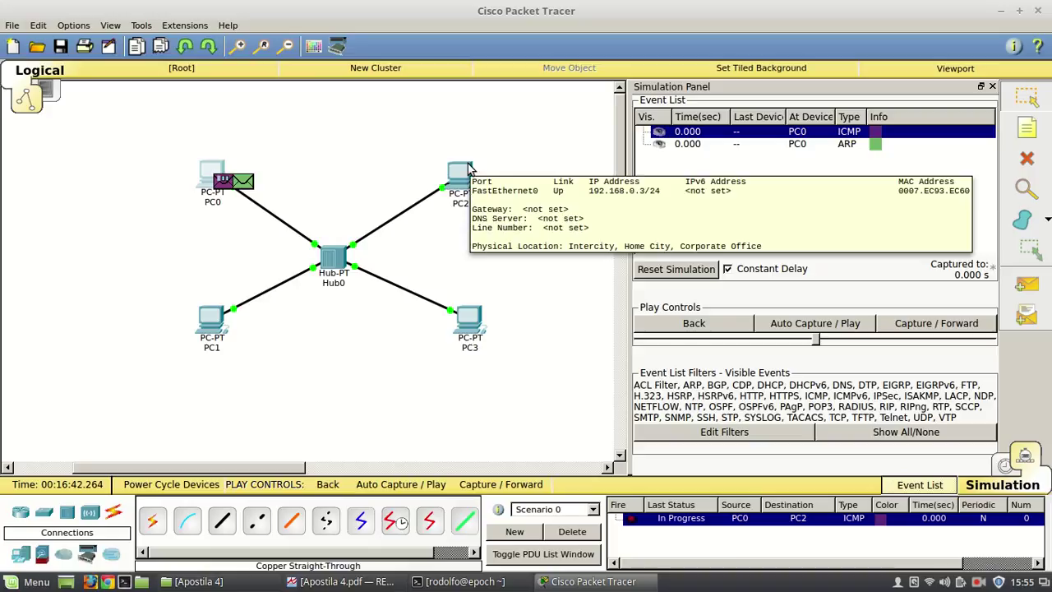
pyautogui.moveTo(456, 167)
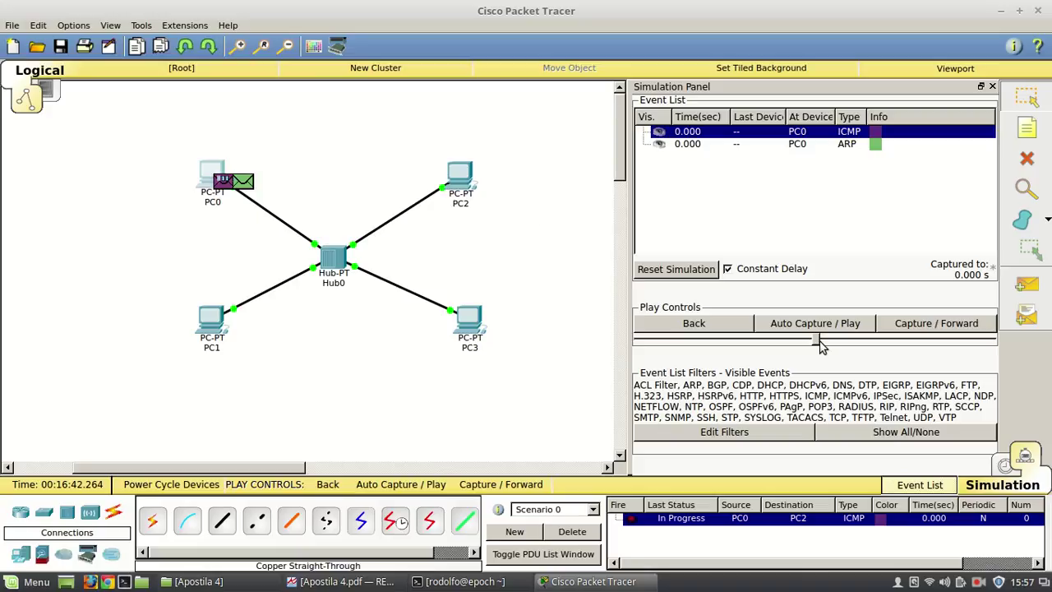
# Slow down the simulation playback and run Auto Capture / Play to follow the ARP and ICMP packets from PC0 to PC2
pyautogui.moveTo(818, 344); pyautogui.dragTo(779, 344)
pyautogui.click(708, 341)
pyautogui.click(709, 341)
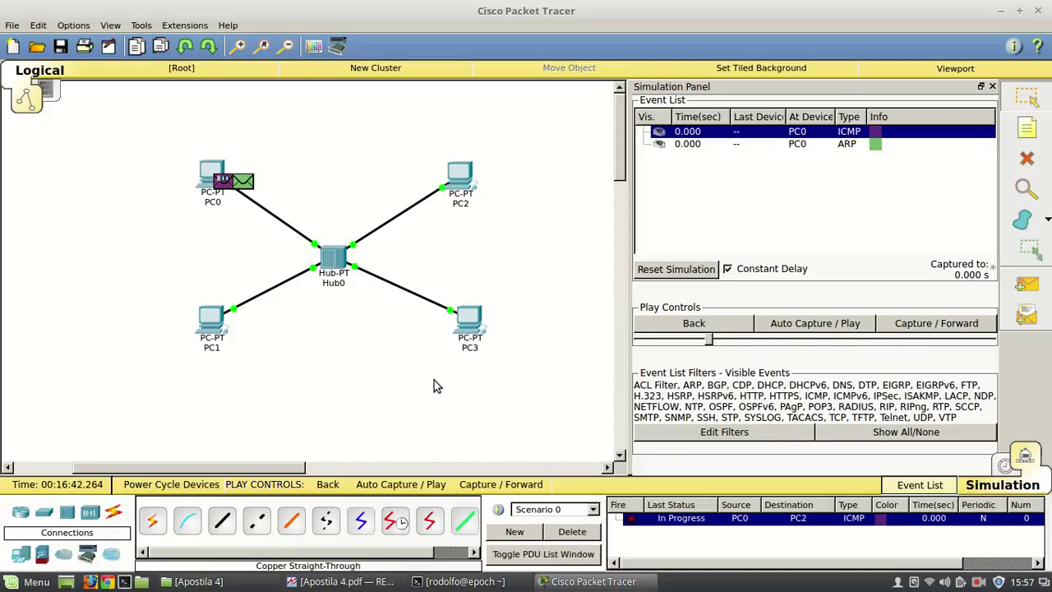
pyautogui.click(846, 326)
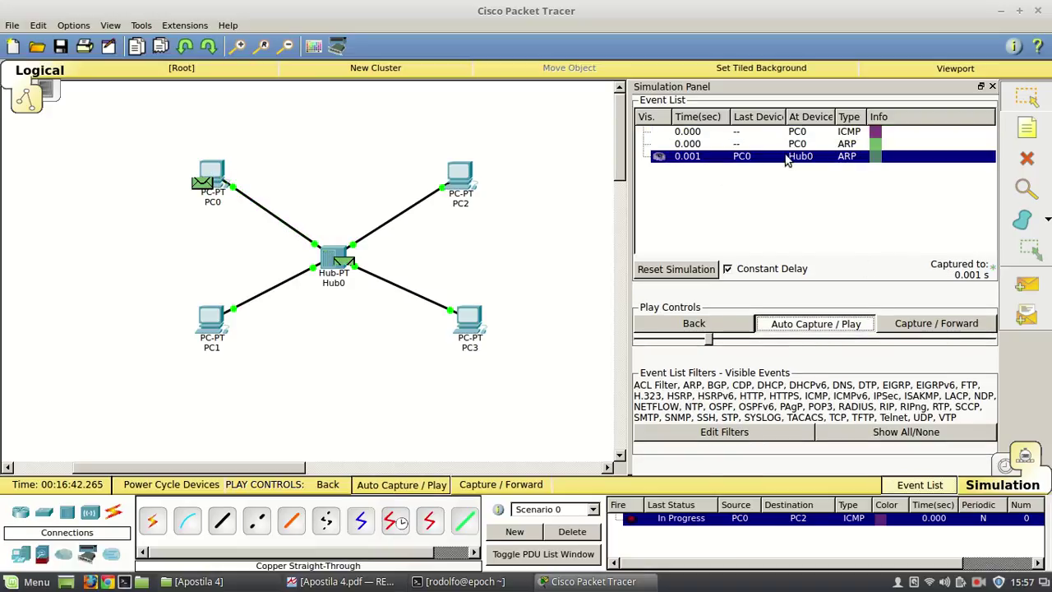
pyautogui.click(856, 159)
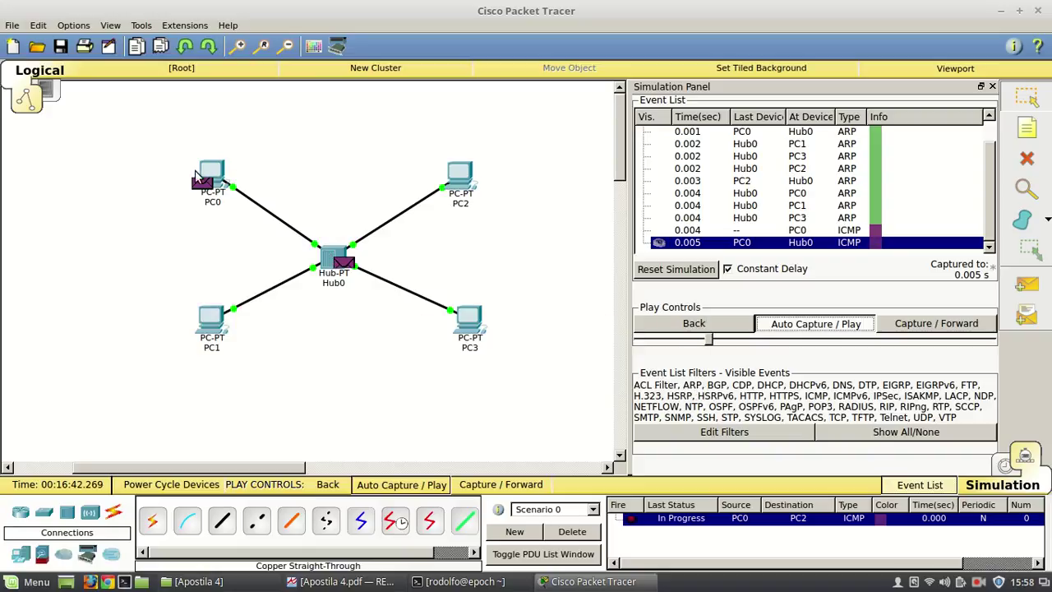
pyautogui.moveTo(197, 181)
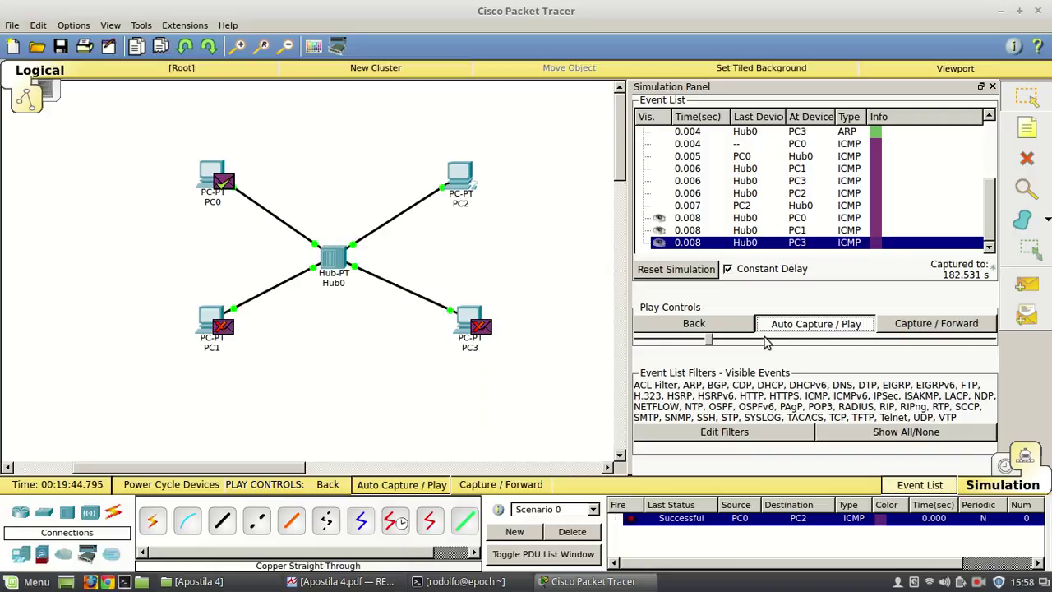
# Clear the scenario and queue two simple PDUs, one from PC0 to PC2 and one from PC1 to PC3
pyautogui.click(573, 531)
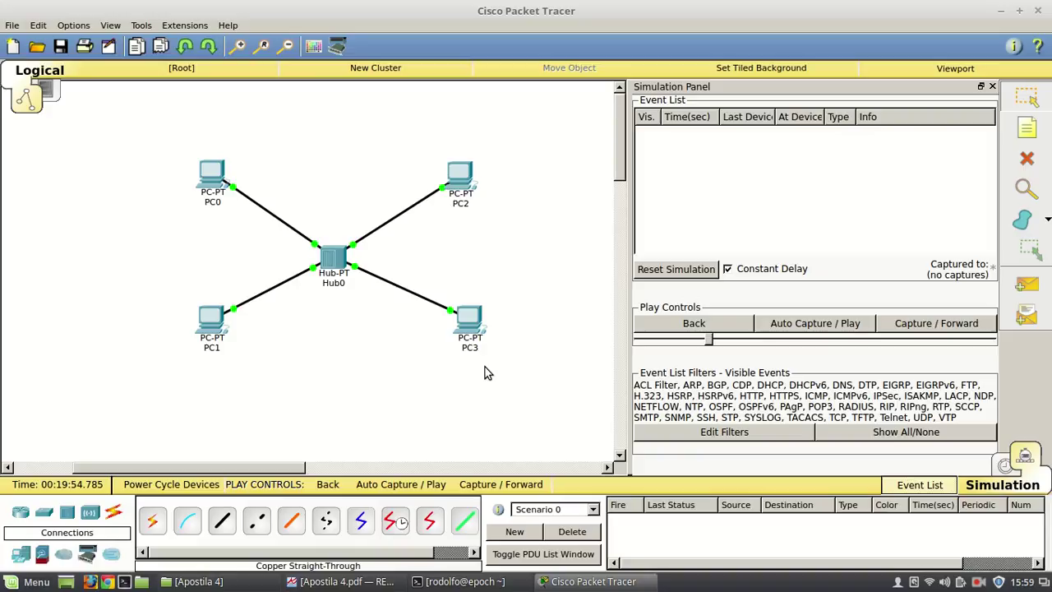
pyautogui.click(1025, 285)
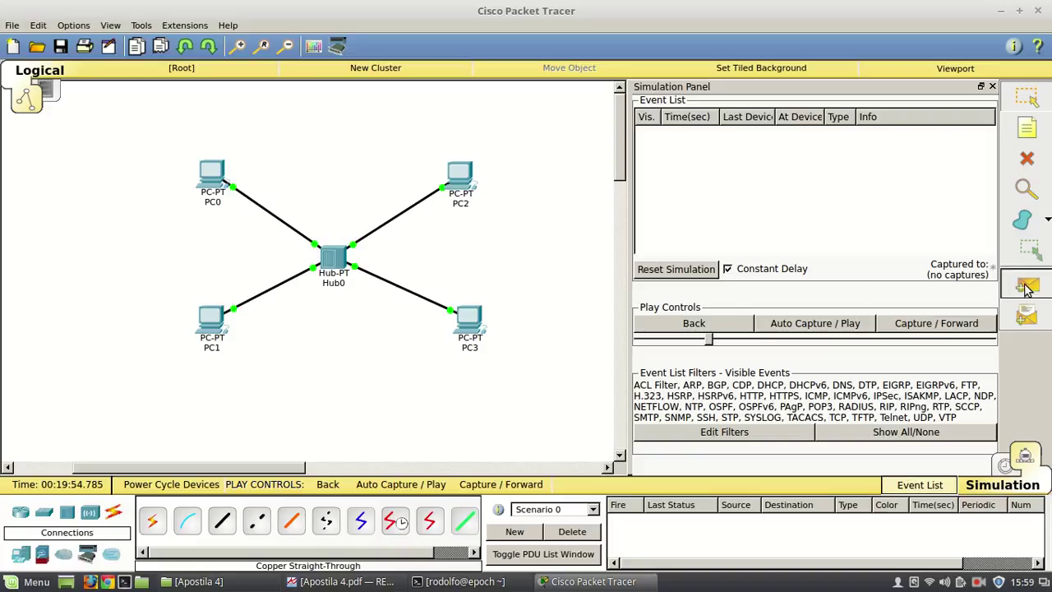
pyautogui.click(218, 178)
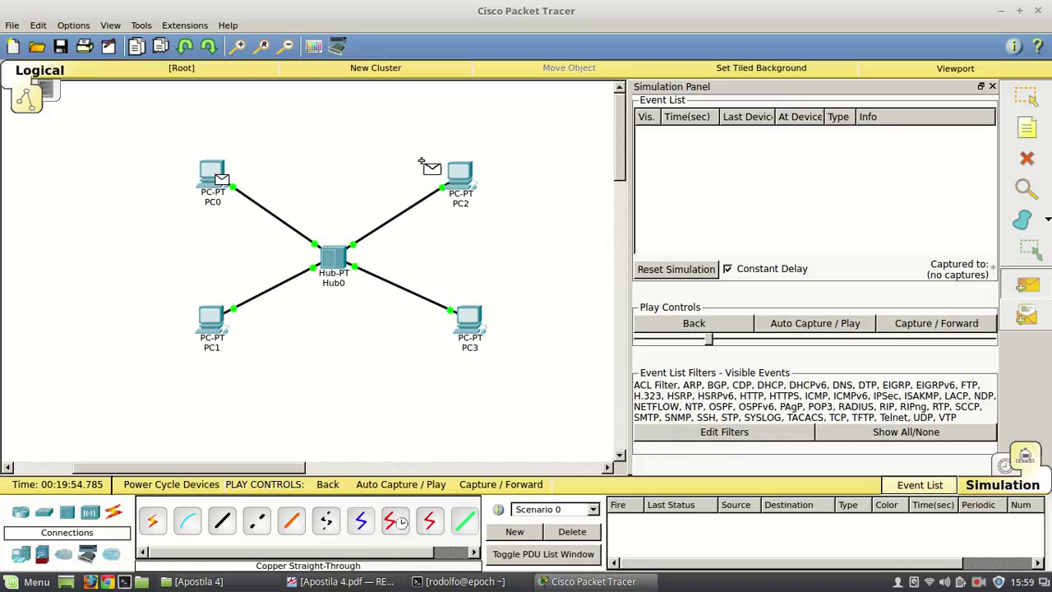
pyautogui.click(463, 176)
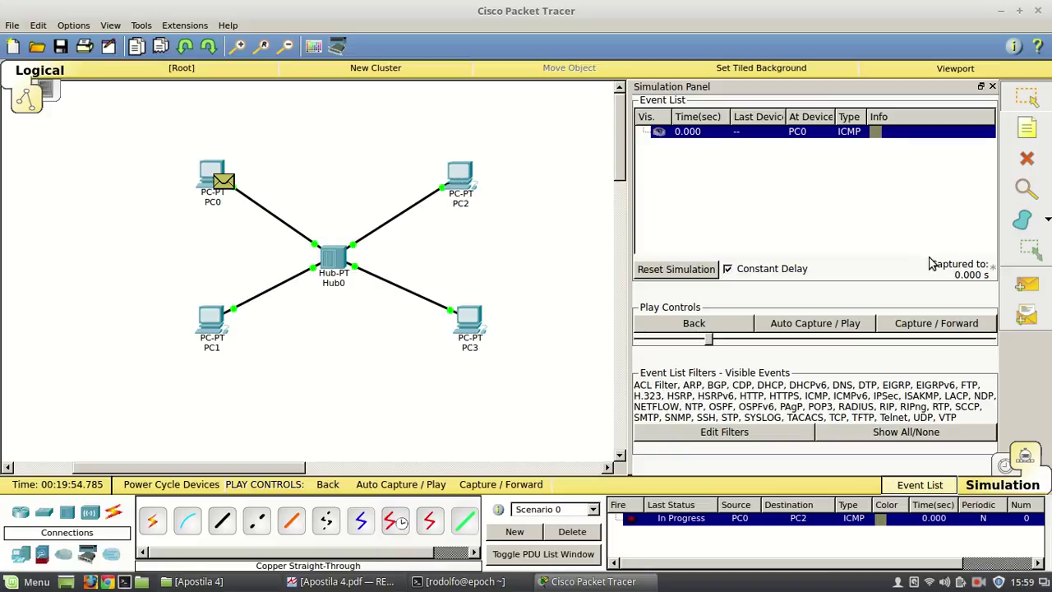
pyautogui.click(1035, 285)
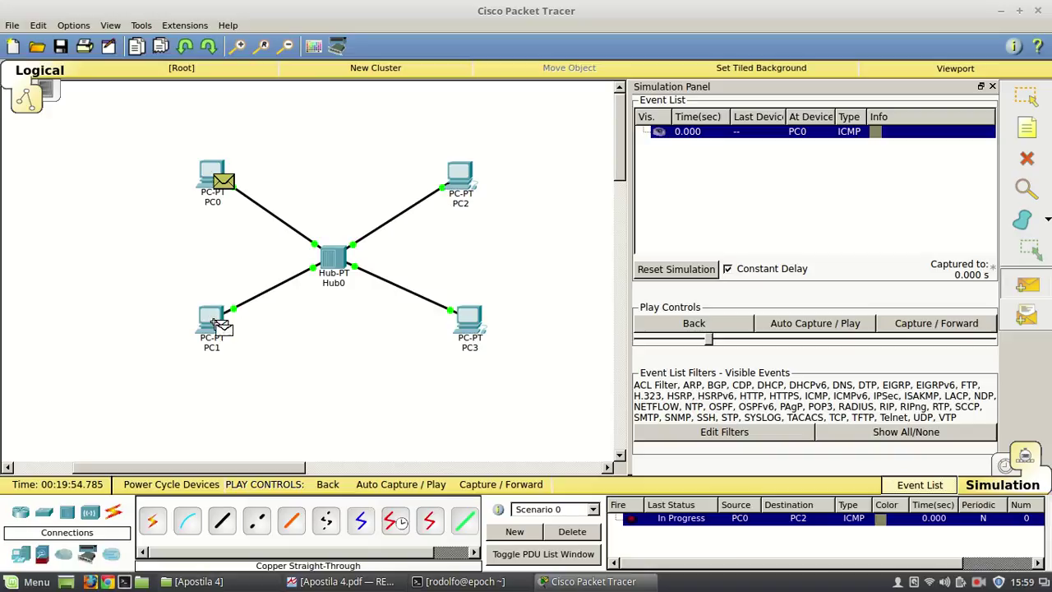
pyautogui.click(469, 320)
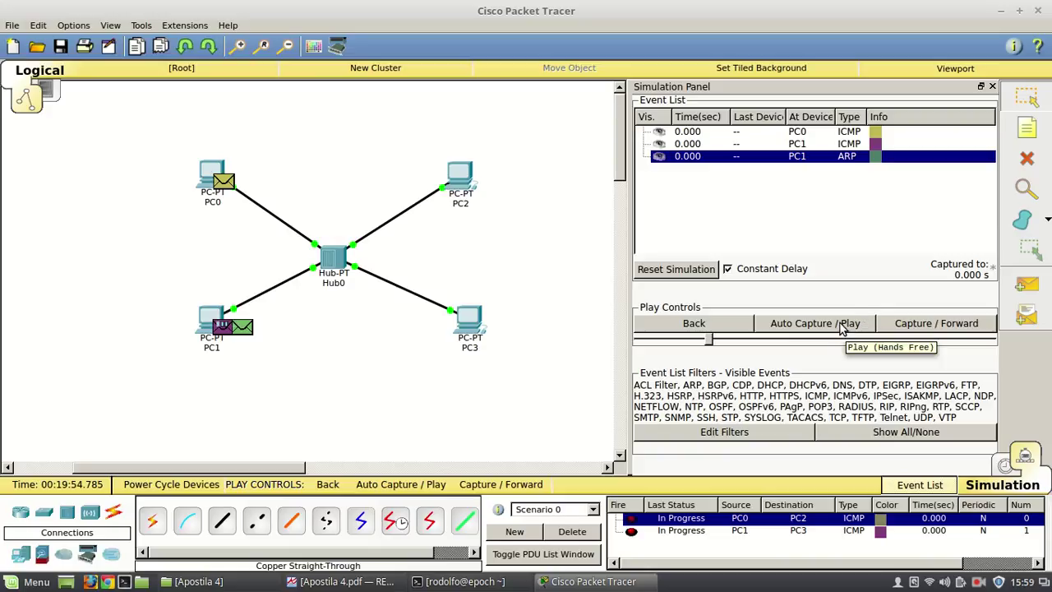
# Set the playback to its slowest speed and auto-play both transmissions through the hub at the same time
pyautogui.moveTo(710, 341); pyautogui.dragTo(634, 345)
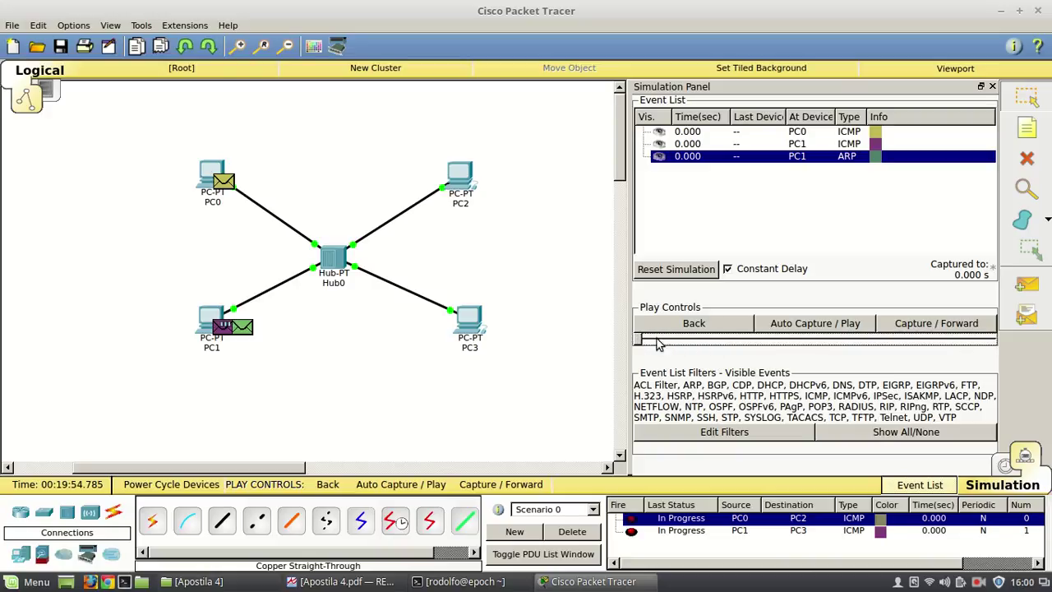
pyautogui.click(827, 325)
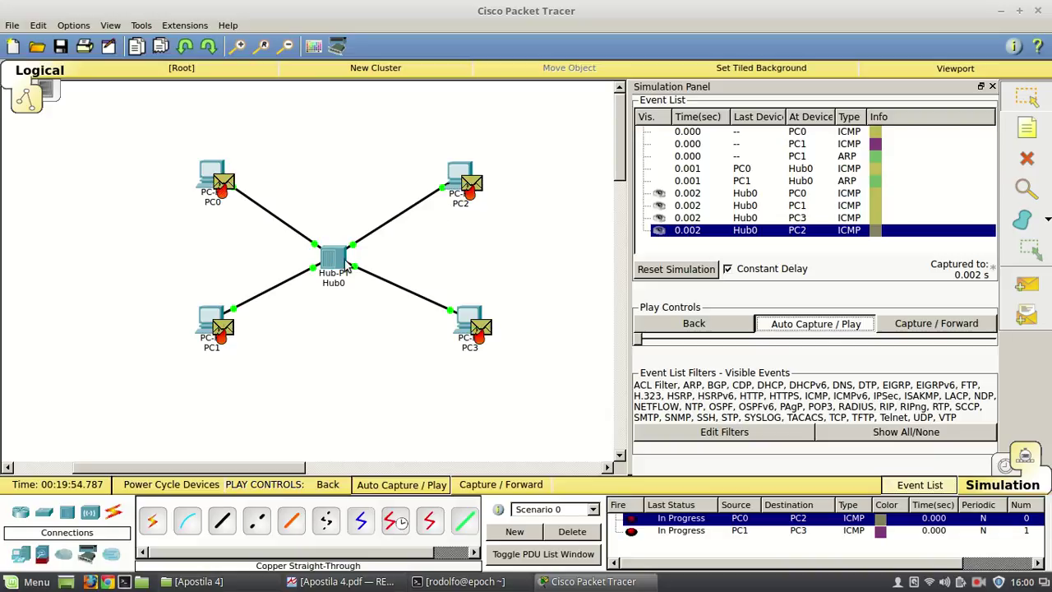
pyautogui.moveTo(328, 267)
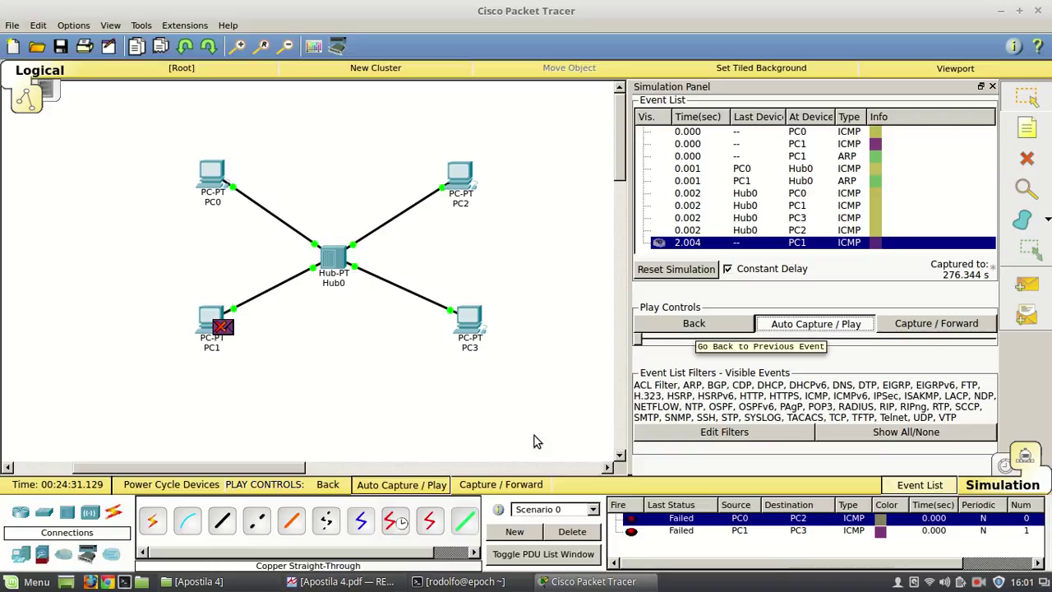
# Clear the scenario's PDUs and delete Hub0 together with its cables from the workspace
pyautogui.click(582, 532)
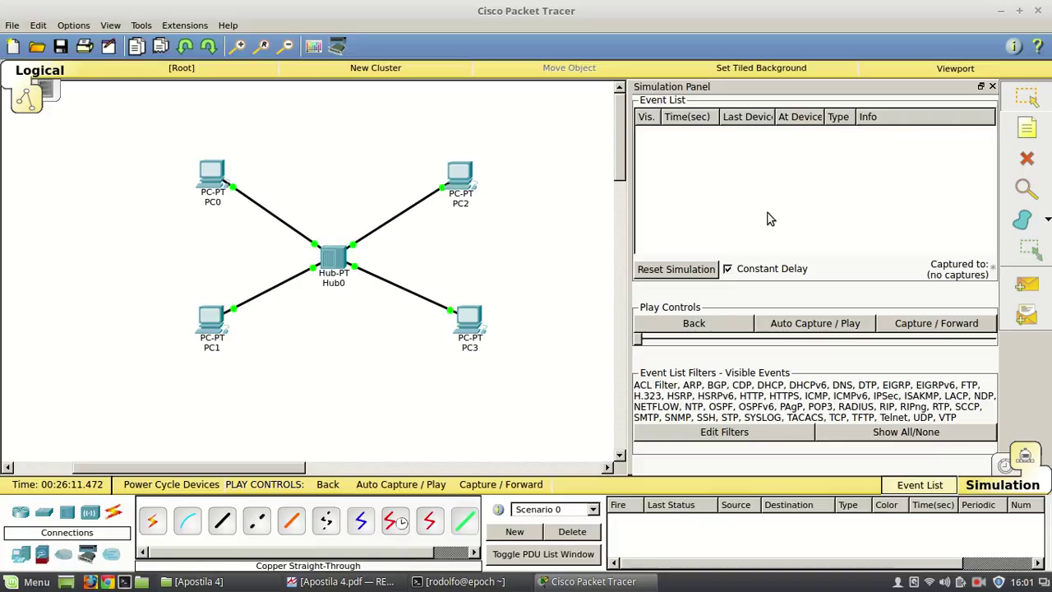
pyautogui.click(1022, 161)
pyautogui.click(335, 257)
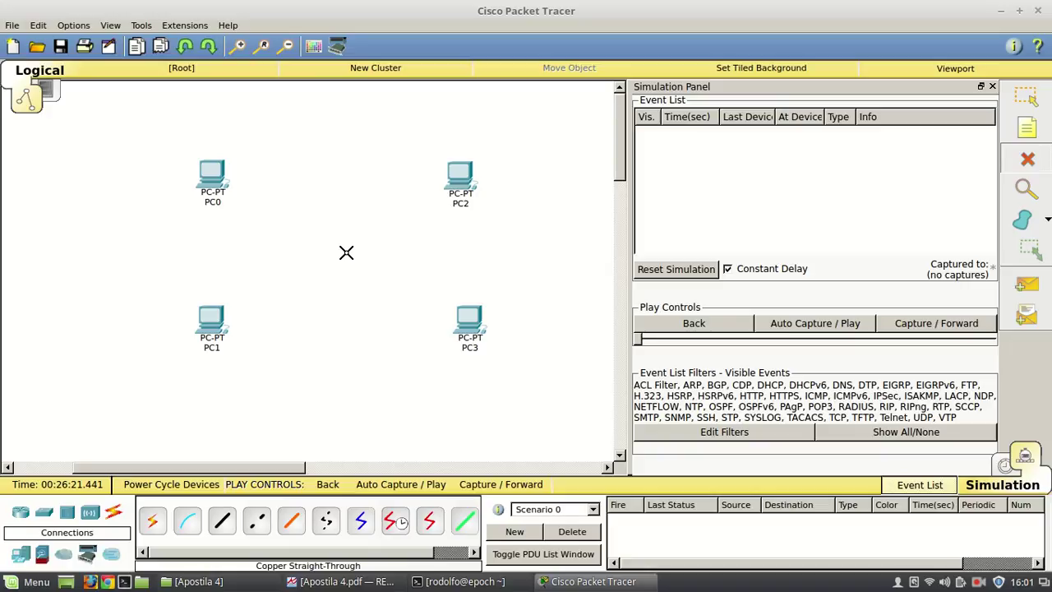
pyautogui.press('Escape')
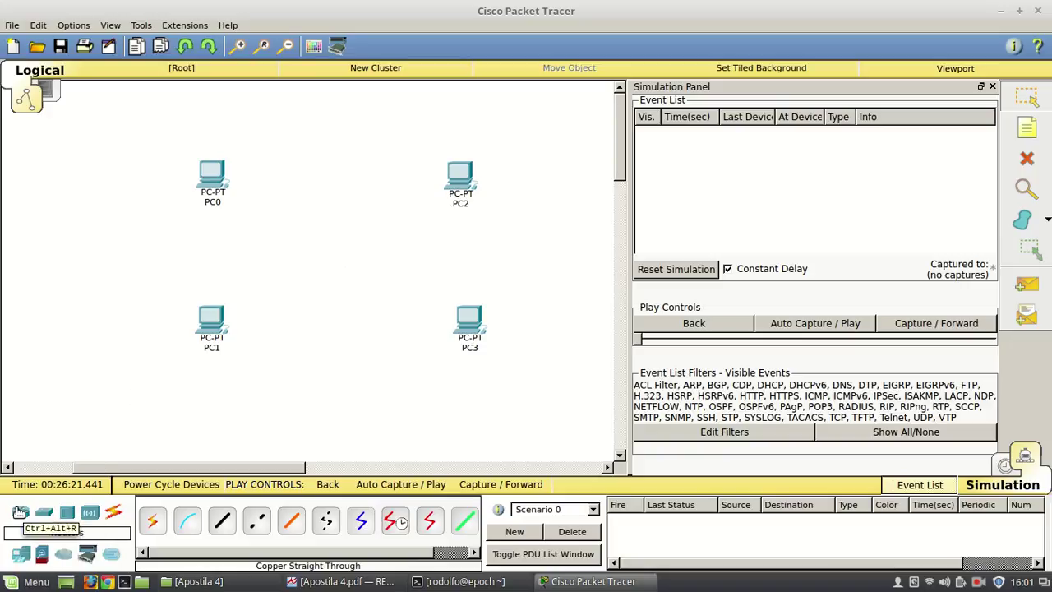
# Place a 2950-24 switch at the centre of the four PCs
pyautogui.click(48, 514)
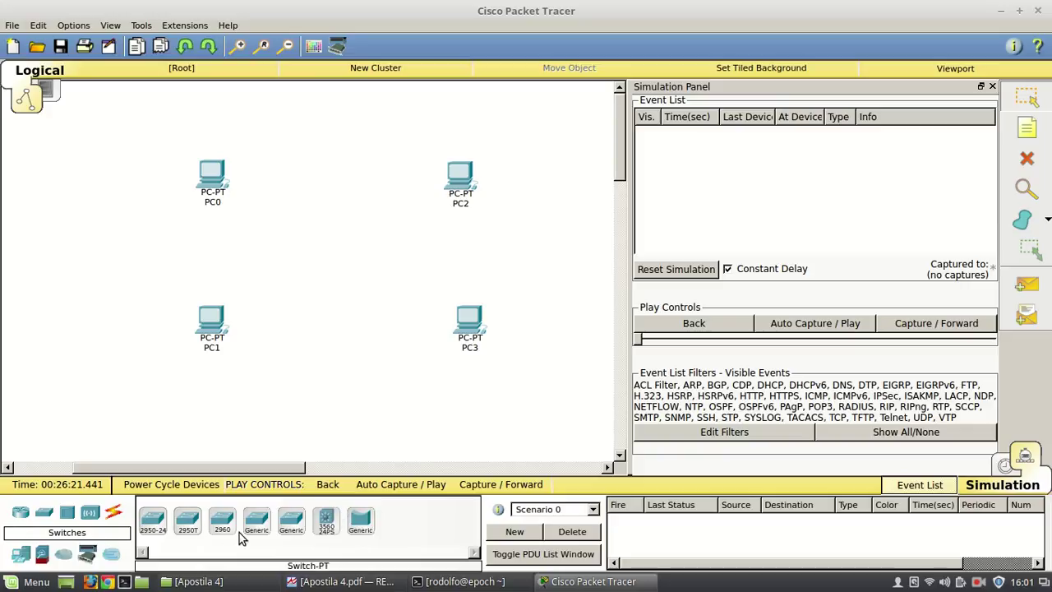
pyautogui.click(152, 522)
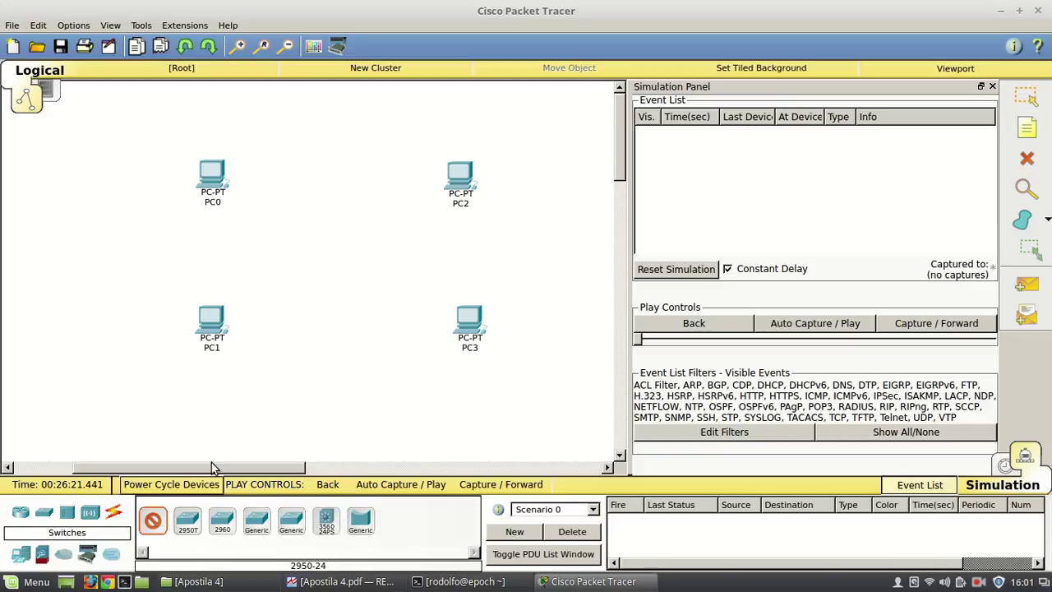
pyautogui.click(341, 262)
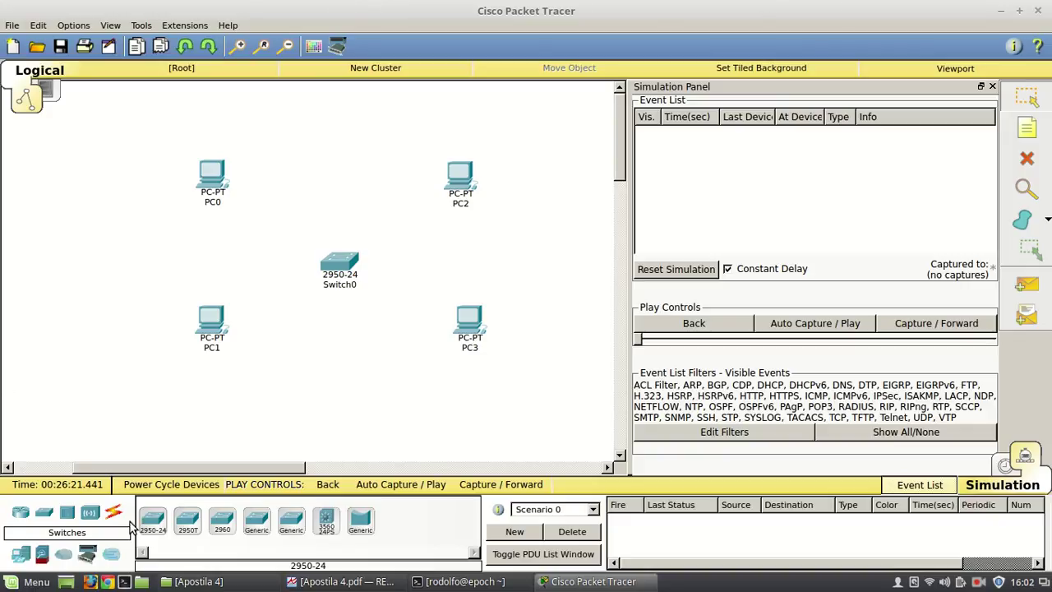
# Connect PC0's FastEthernet0 port to the switch's FastEthernet0/1 port with a copper straight-through cable
pyautogui.click(116, 514)
pyautogui.click(222, 520)
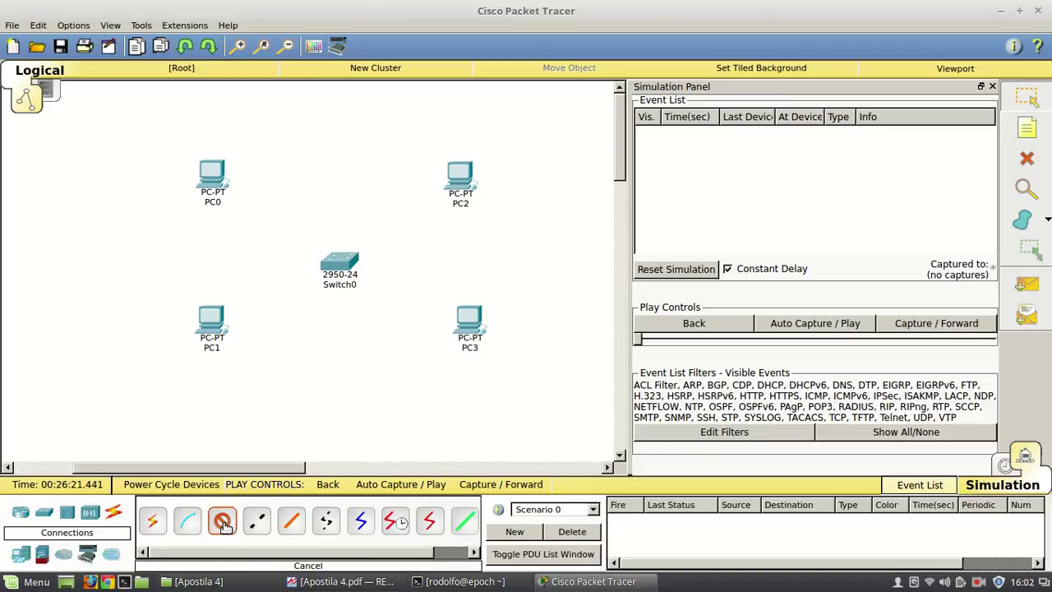
pyautogui.click(218, 175)
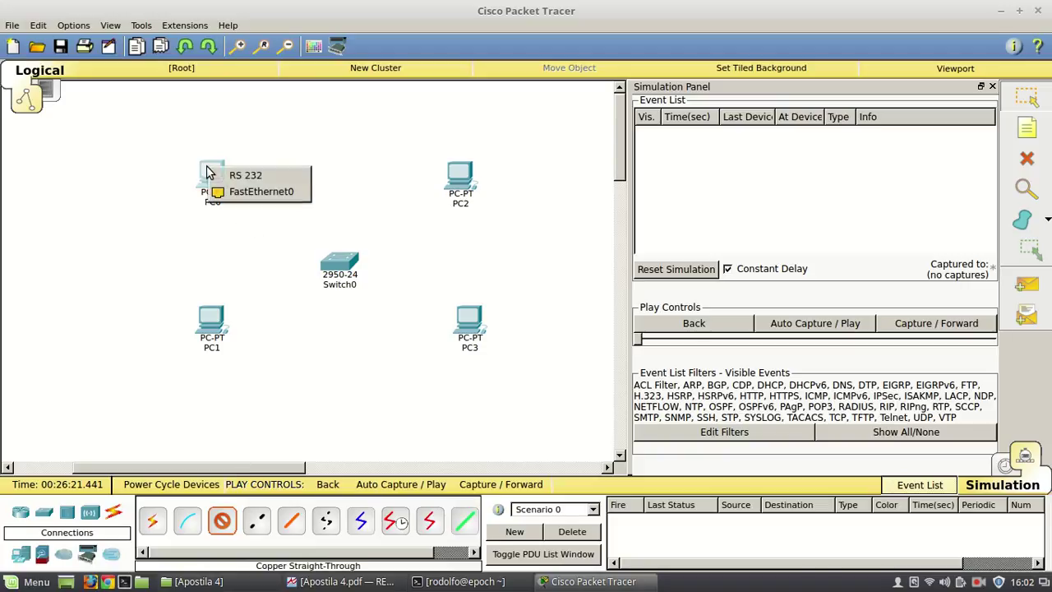
pyautogui.click(251, 194)
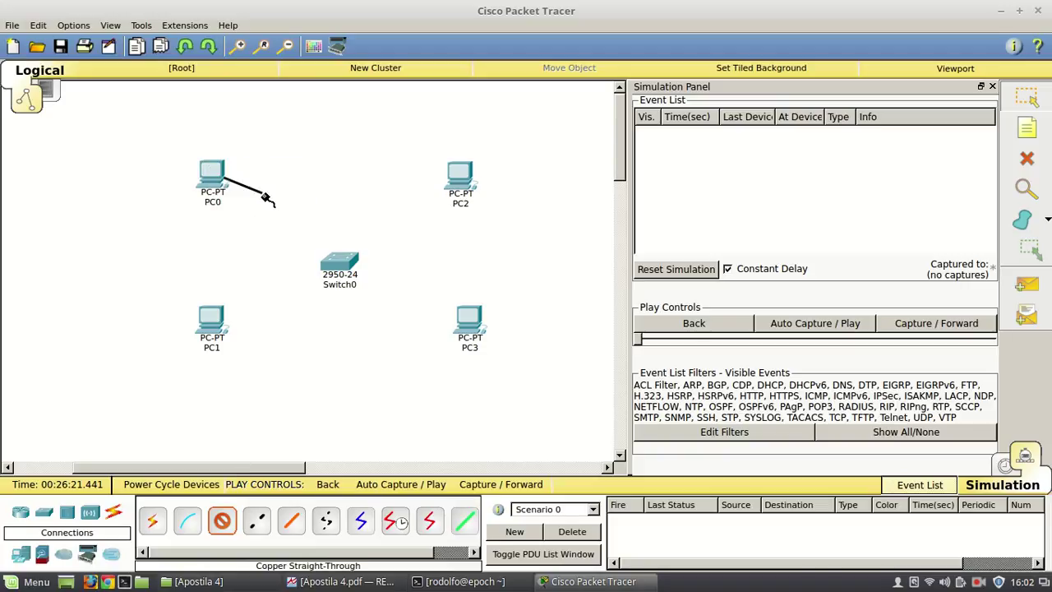
pyautogui.click(337, 265)
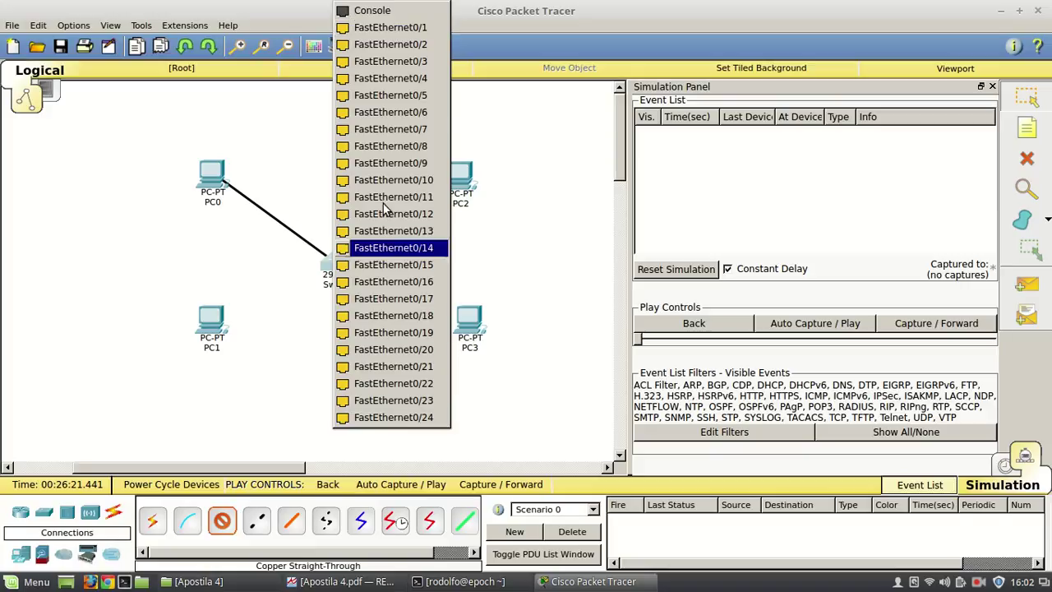
pyautogui.click(385, 28)
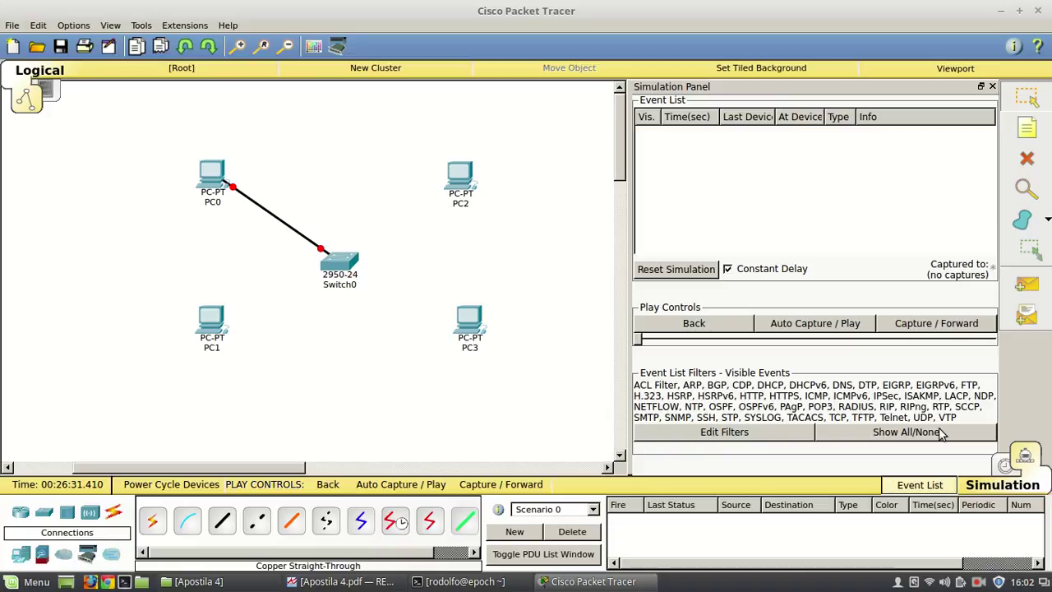
# Change to Realtime mode and shift the switch slightly among the four PCs
pyautogui.click(1007, 465)
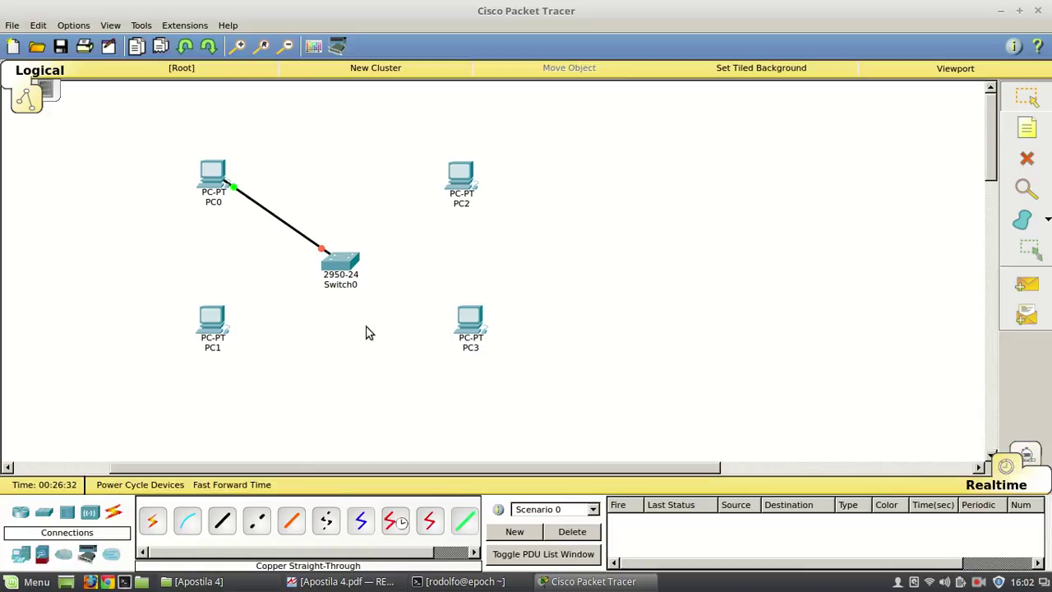
pyautogui.moveTo(341, 265)
pyautogui.mouseDown()
pyautogui.moveTo(353, 267)
pyautogui.moveTo(346, 270)
pyautogui.mouseUp()
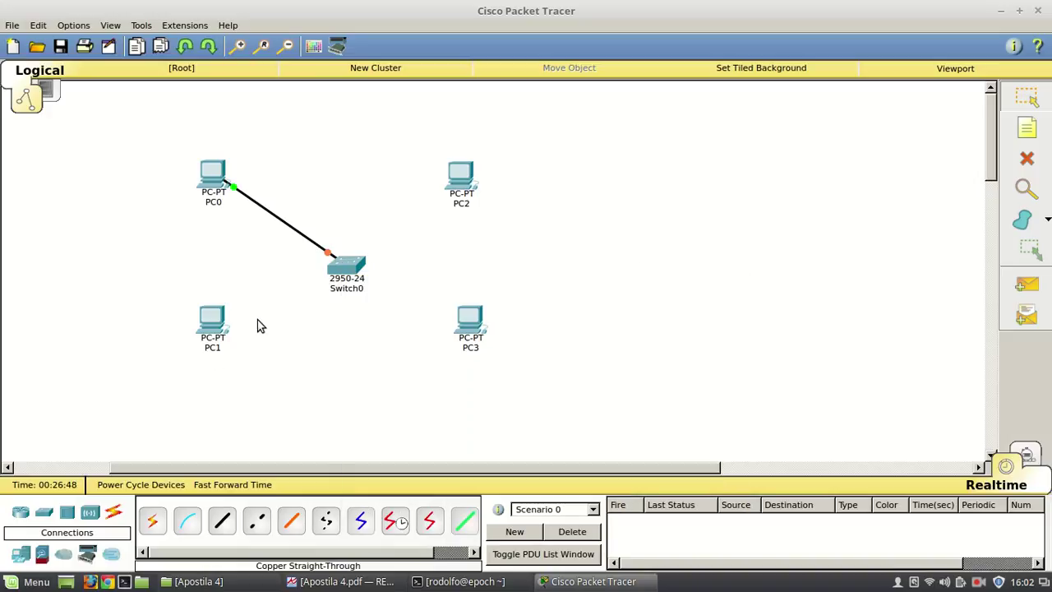
# Connect PC1's FastEthernet0 port to a free FastEthernet port on the switch with a copper straight-through cable
pyautogui.click(222, 520)
pyautogui.click(213, 329)
pyautogui.click(234, 350)
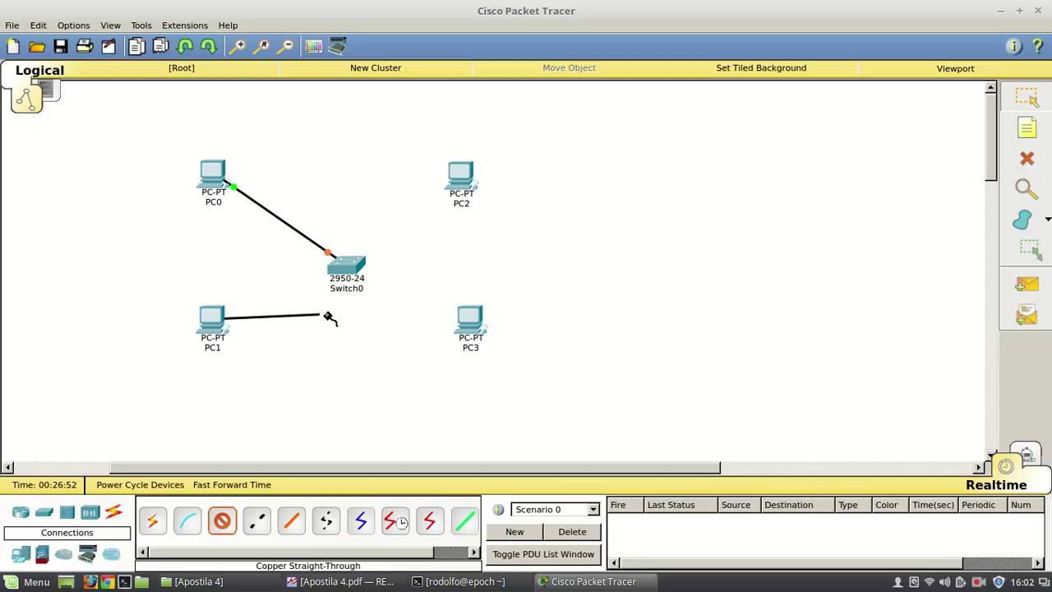
pyautogui.click(346, 265)
pyautogui.click(411, 40)
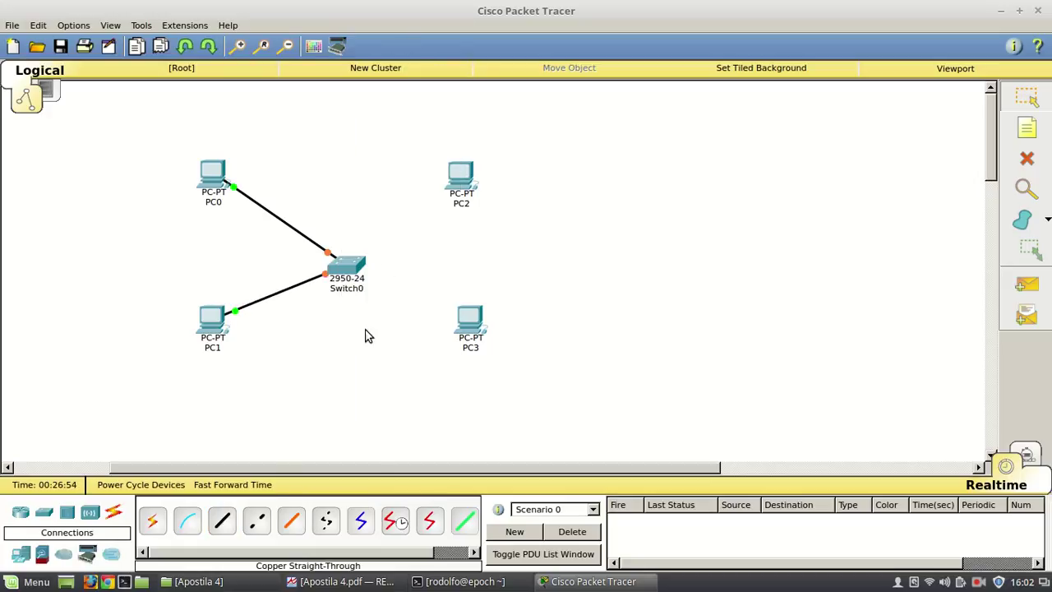
# Connect PC3's FastEthernet0 port to the first free FastEthernet port on the switch with a copper straight-through cable
pyautogui.click(222, 520)
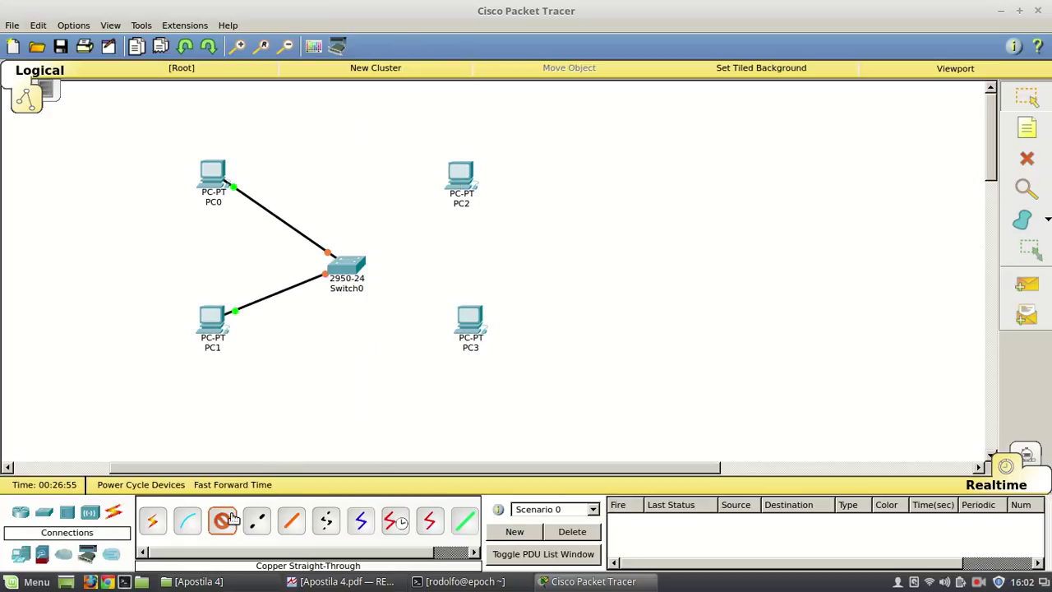
pyautogui.click(472, 320)
pyautogui.click(497, 341)
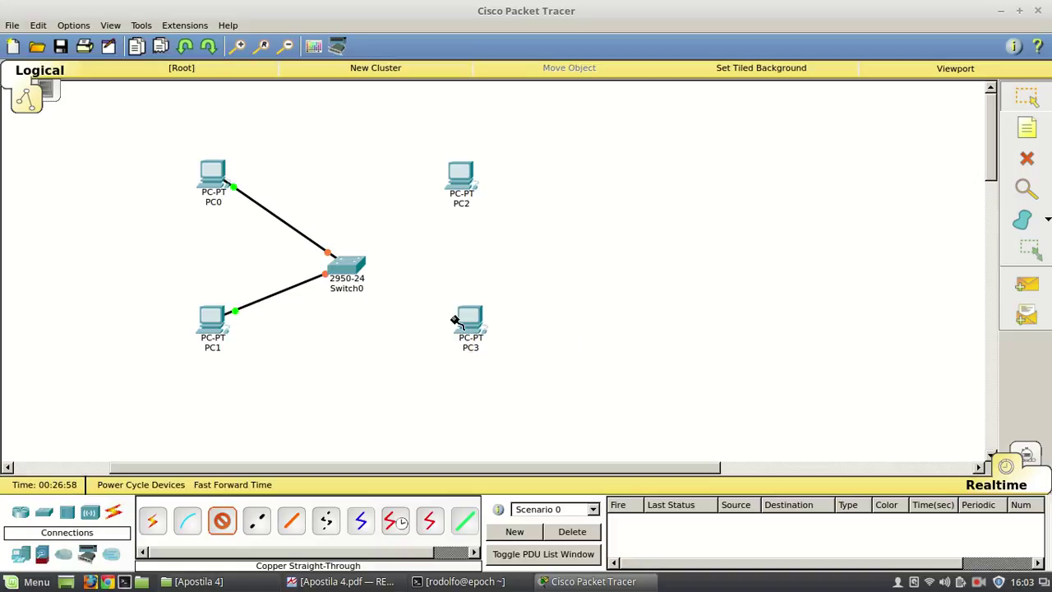
pyautogui.click(357, 271)
pyautogui.click(410, 27)
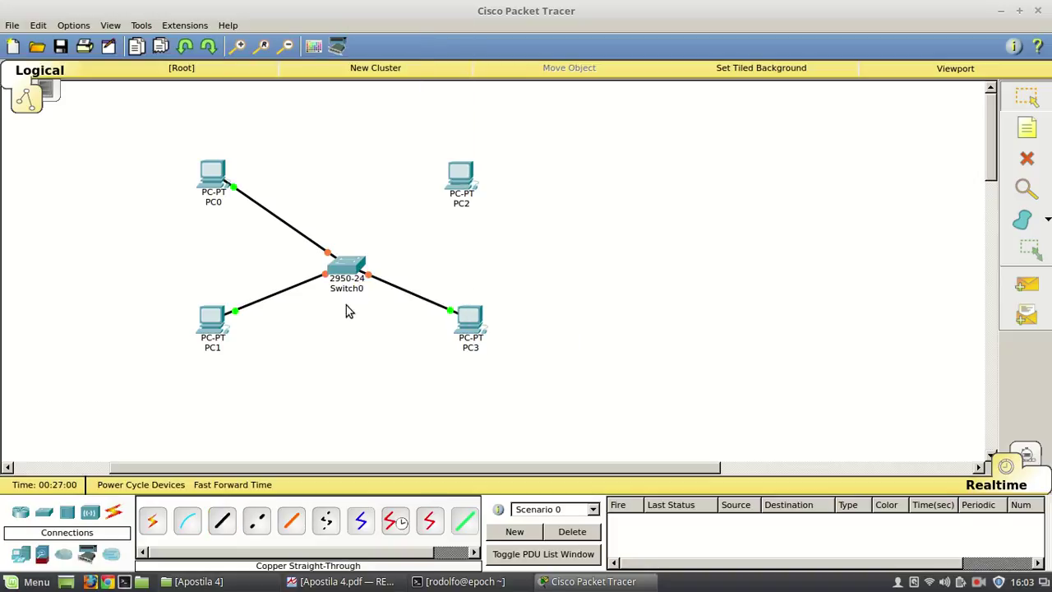
# Connect PC2's FastEthernet0 port to the switch's FastEthernet0/4 port with a copper straight-through cable
pyautogui.click(222, 520)
pyautogui.click(454, 177)
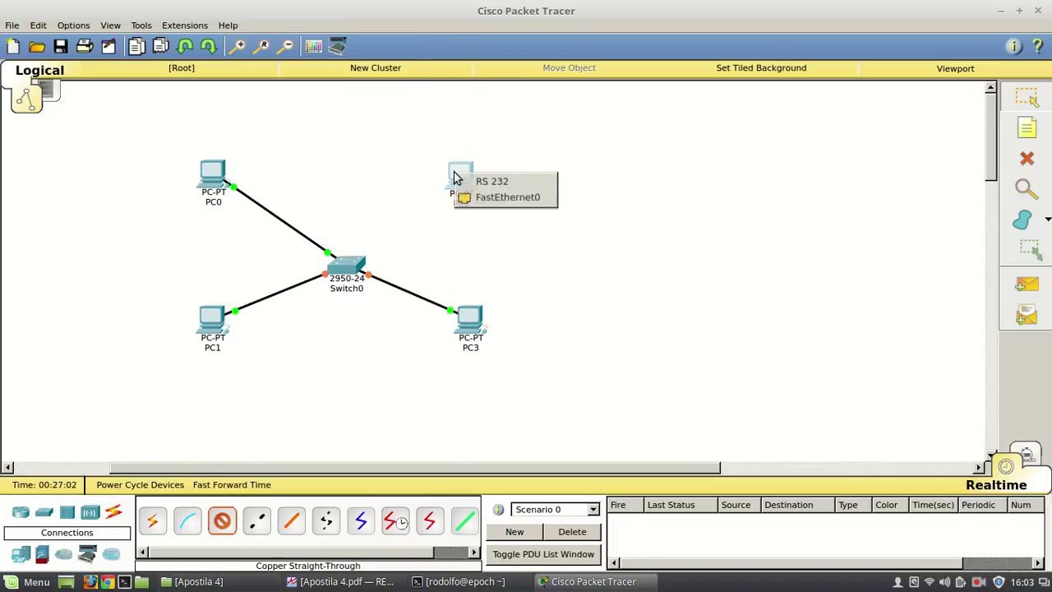
pyautogui.click(493, 196)
pyautogui.click(360, 264)
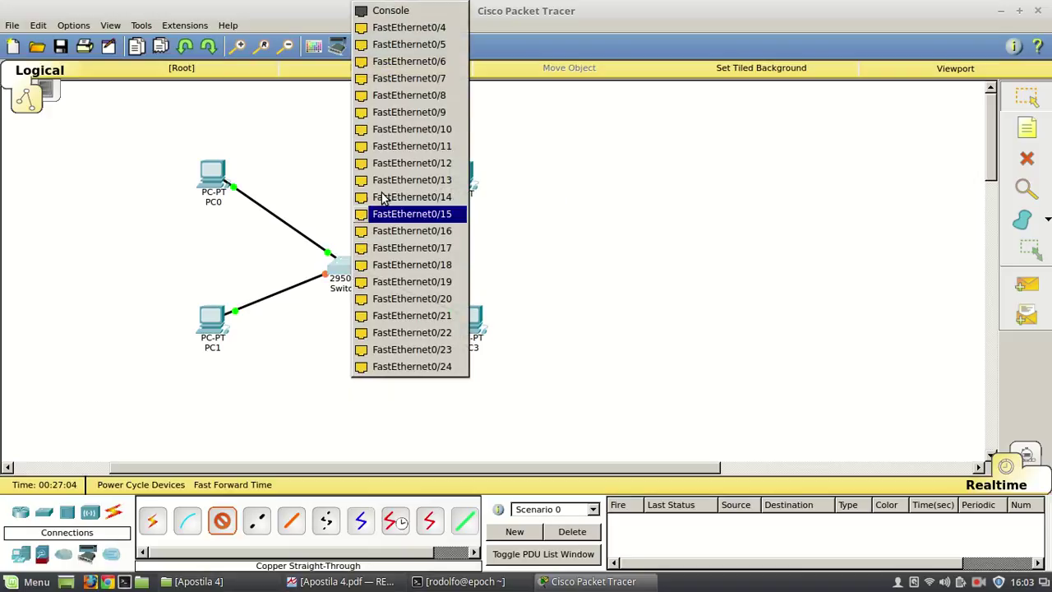
pyautogui.click(425, 28)
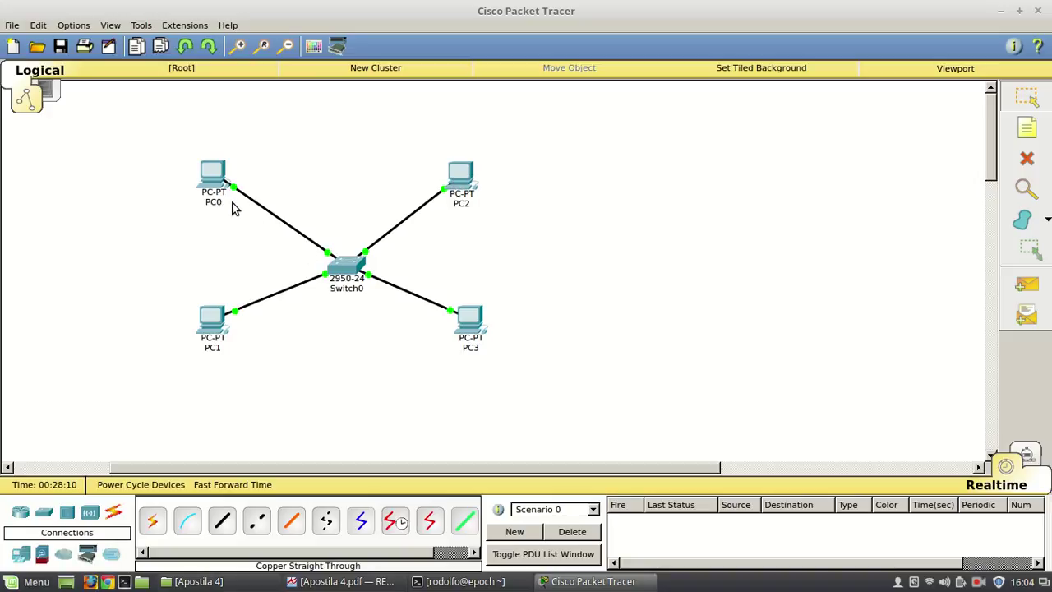
pyautogui.click(211, 326)
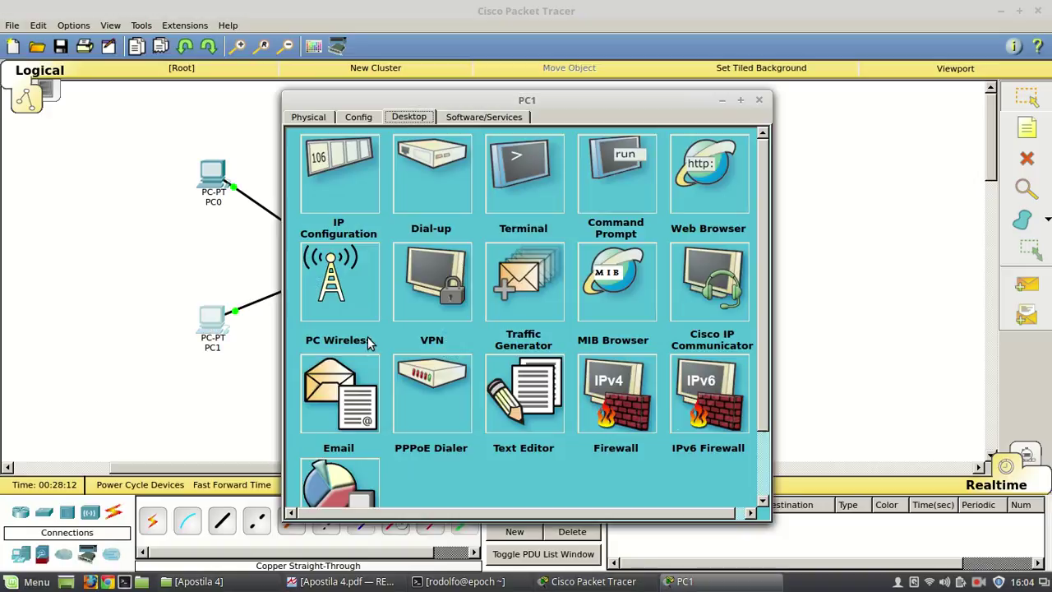
pyautogui.click(760, 98)
pyautogui.moveTo(573, 296); pyautogui.dragTo(148, 378)
pyautogui.click(138, 337)
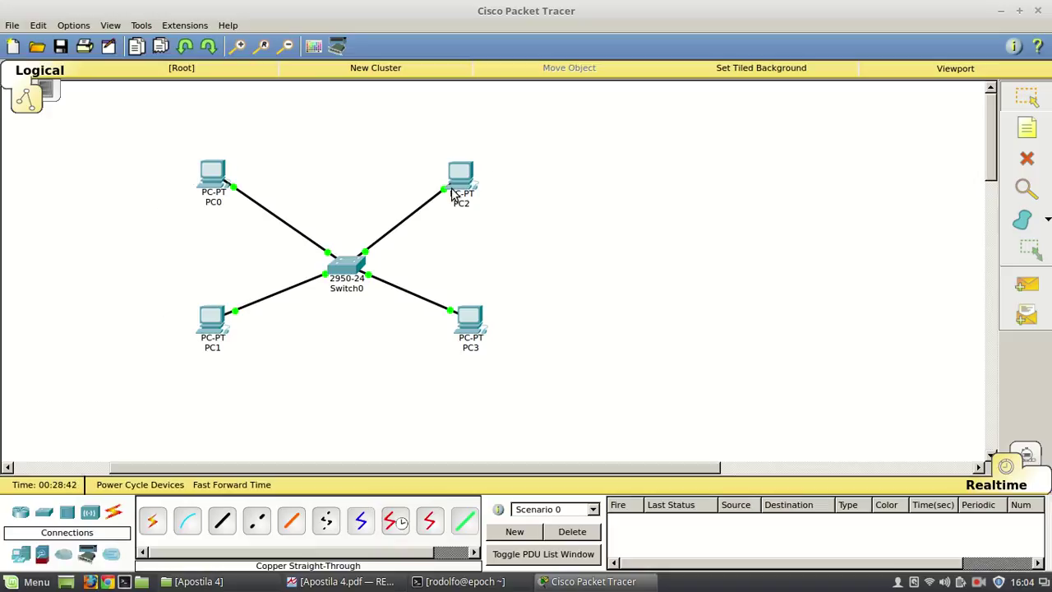
# Change to Simulation mode and queue two simple PDUs, one from PC0 to PC2 and one from PC1 to PC3
pyautogui.moveTo(451, 192)
pyautogui.click(1031, 458)
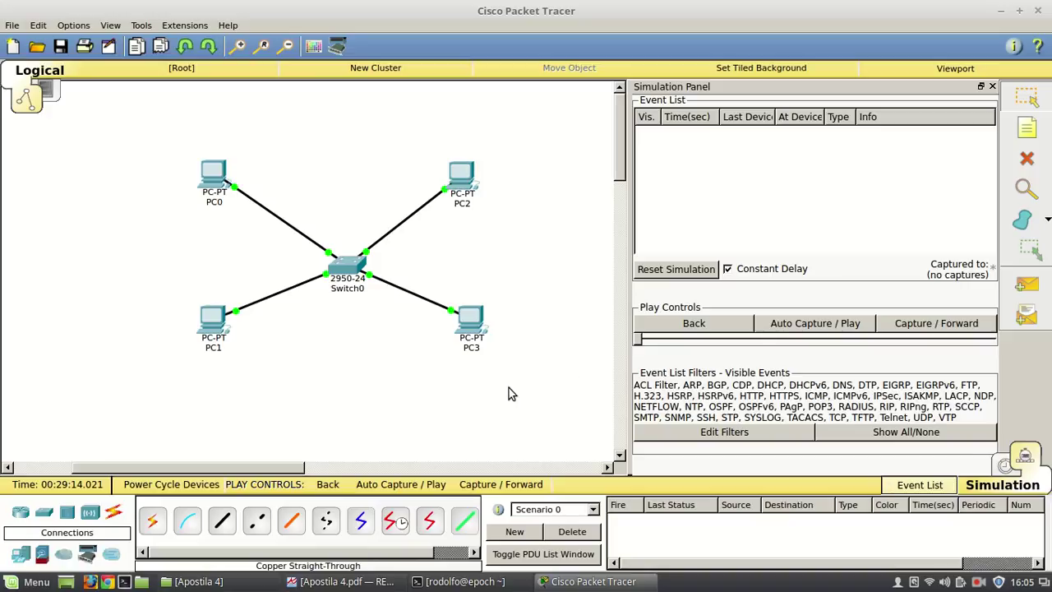
pyautogui.click(1026, 284)
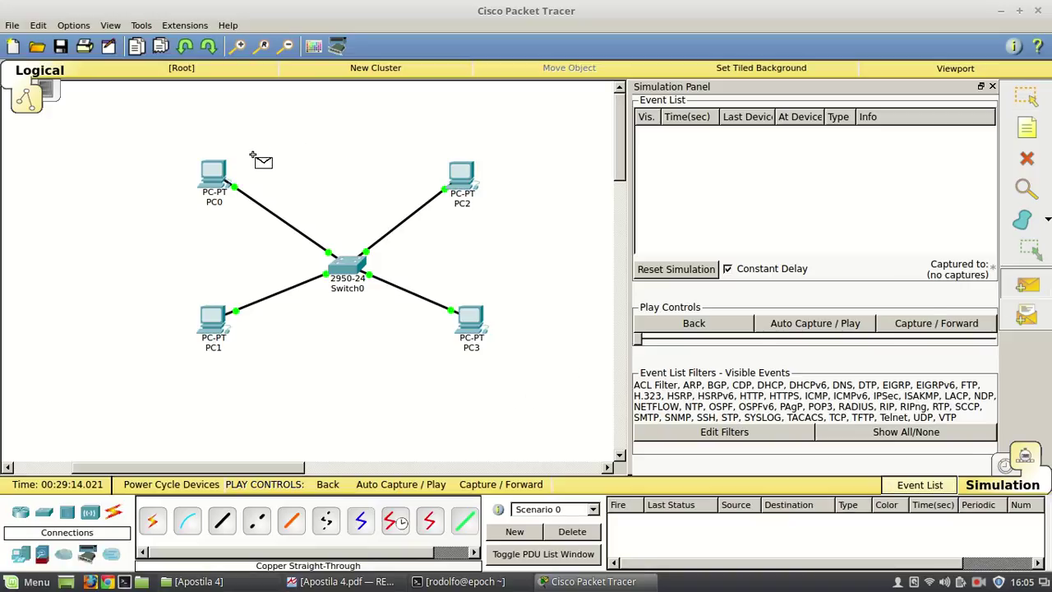
pyautogui.click(213, 170)
pyautogui.click(463, 179)
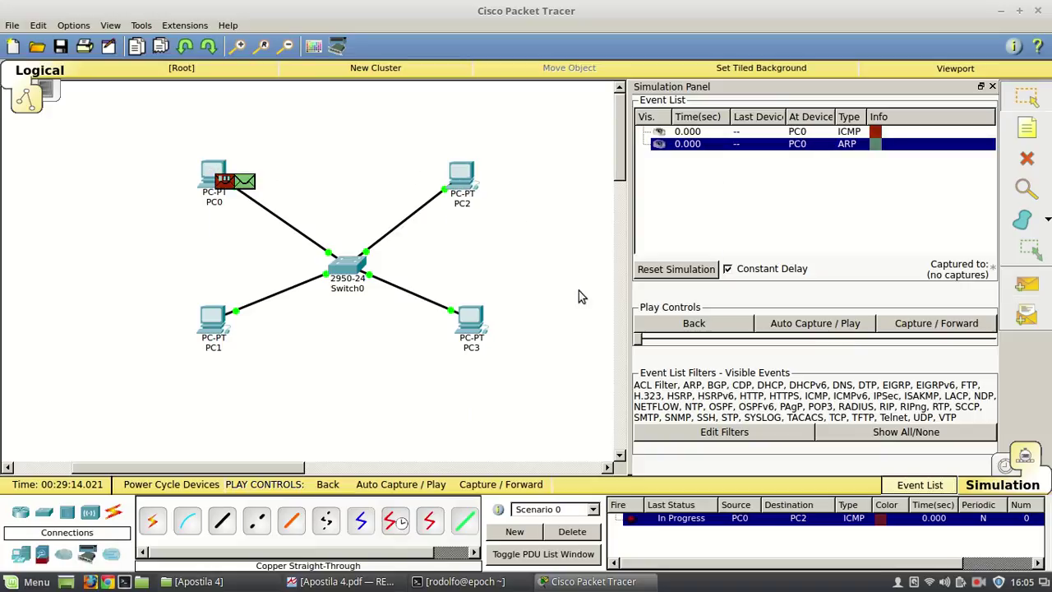
pyautogui.click(1029, 287)
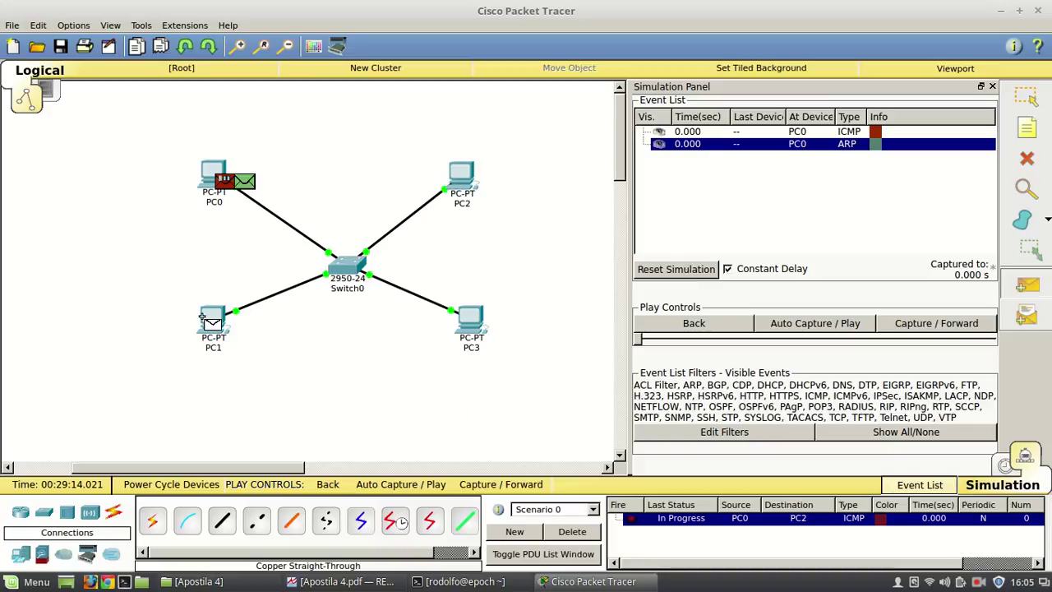
pyautogui.click(470, 325)
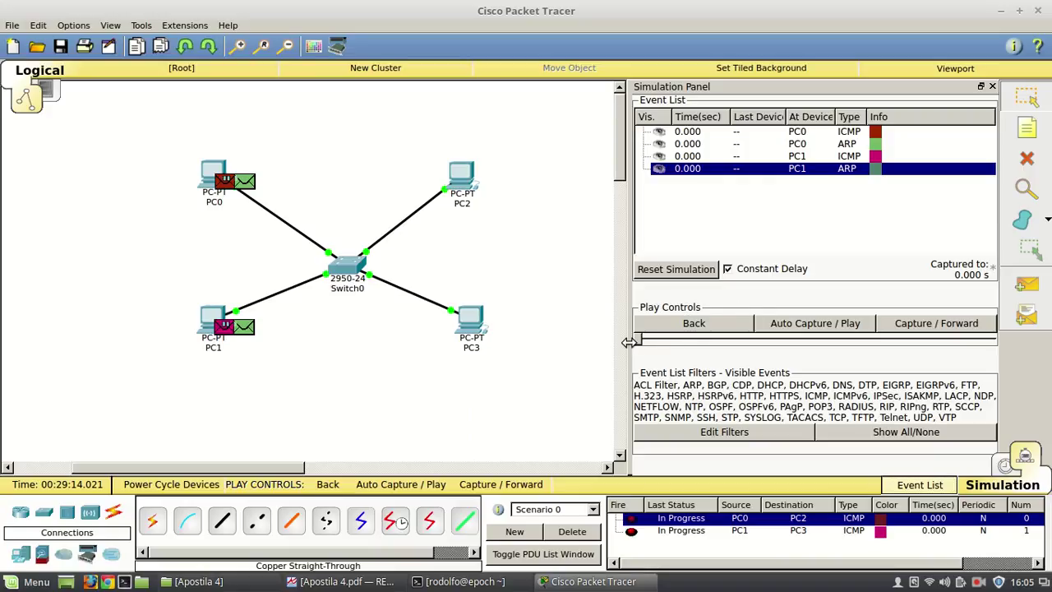
# Raise the playback speed slightly above its slowest setting and auto-play both transmissions through the switch
pyautogui.moveTo(638, 345); pyautogui.dragTo(654, 342)
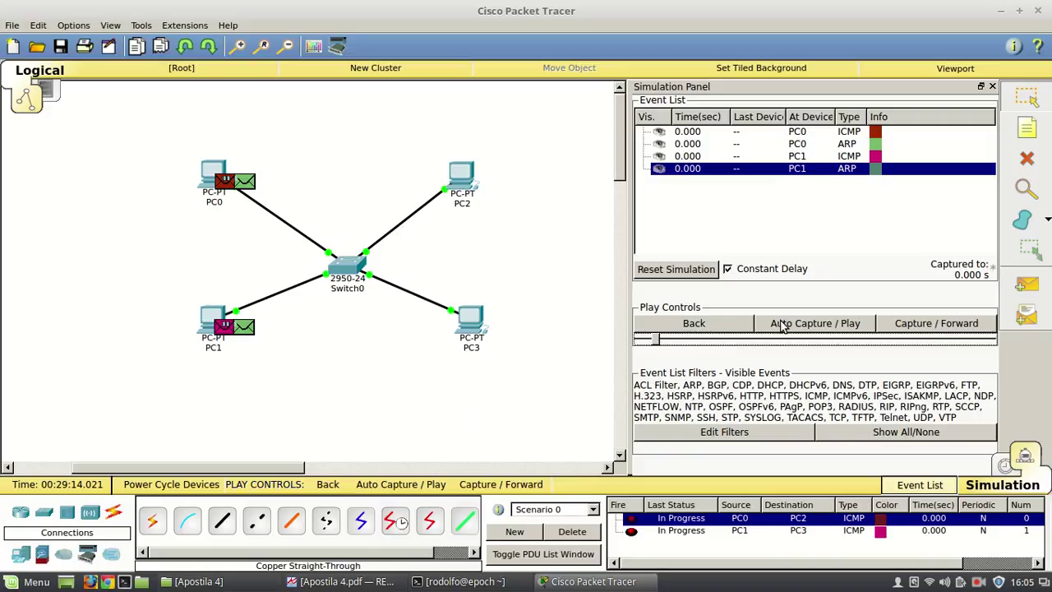
pyautogui.click(811, 326)
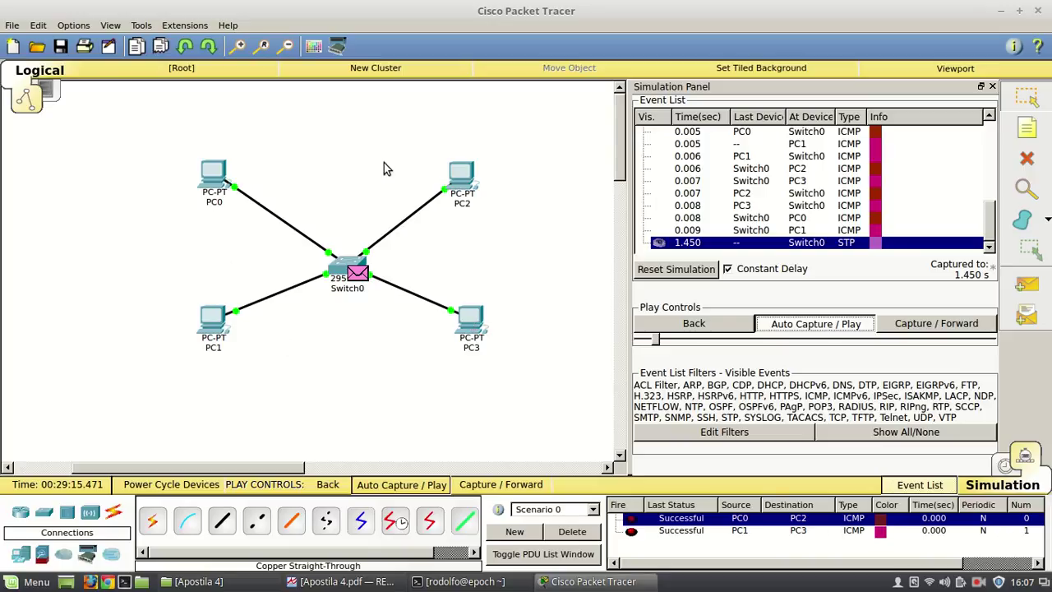
pyautogui.click(665, 324)
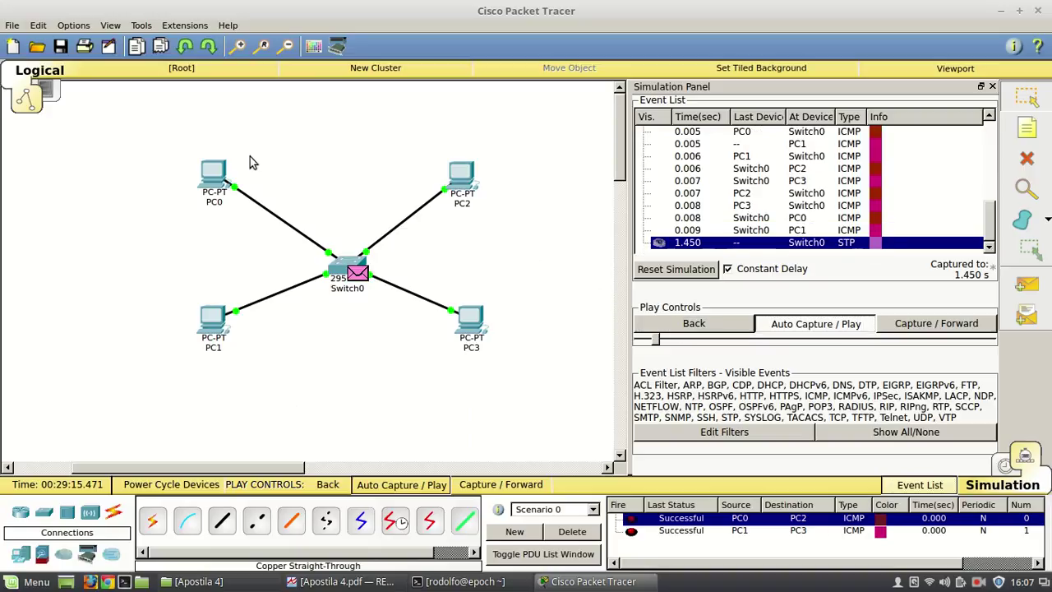
pyautogui.moveTo(156, 146); pyautogui.dragTo(589, 362)
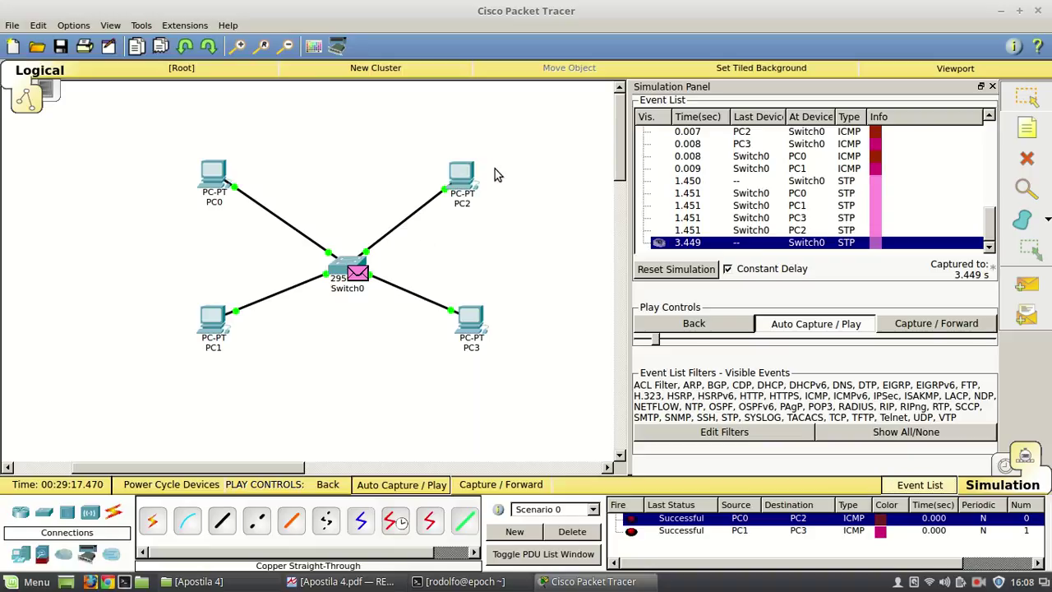
pyautogui.moveTo(550, 141); pyautogui.dragTo(129, 353)
pyautogui.click(979, 582)
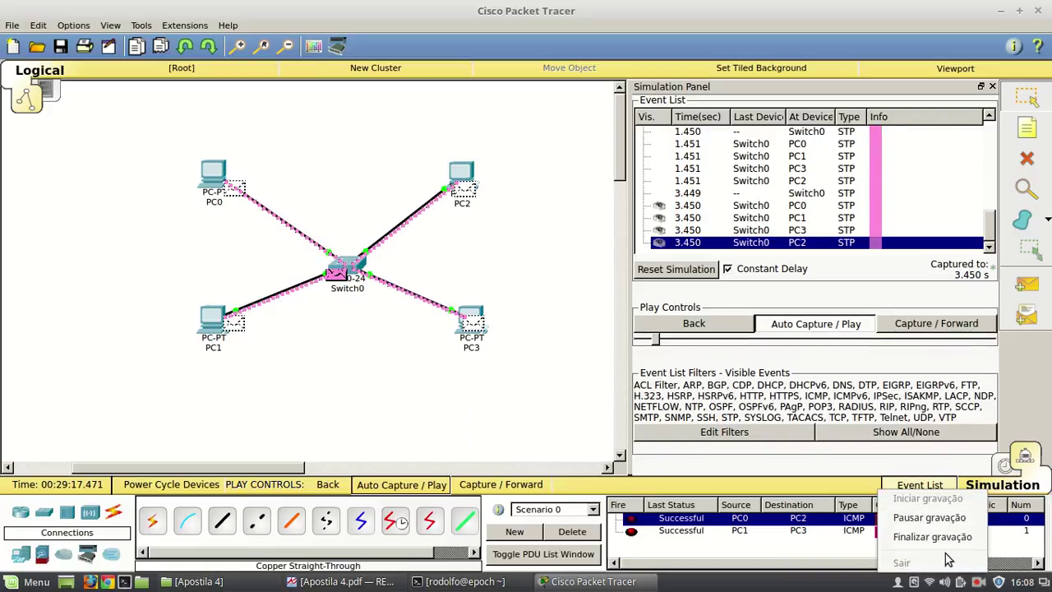